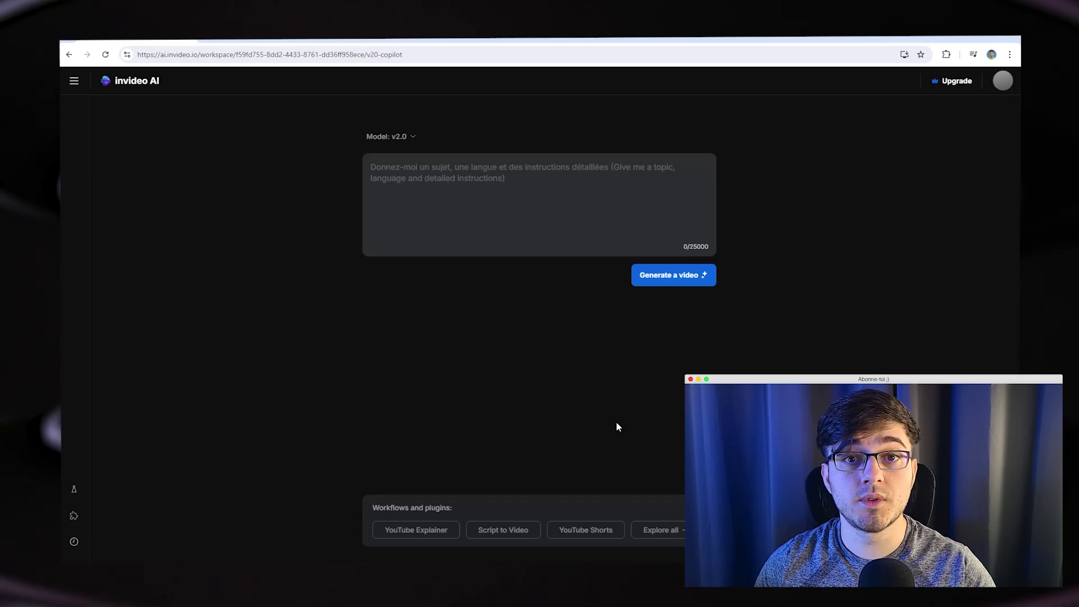
- Open the YouTube Explainer workflow and set the narrator's voice to male
{"action": "left_click", "coordinate": [416, 530]}
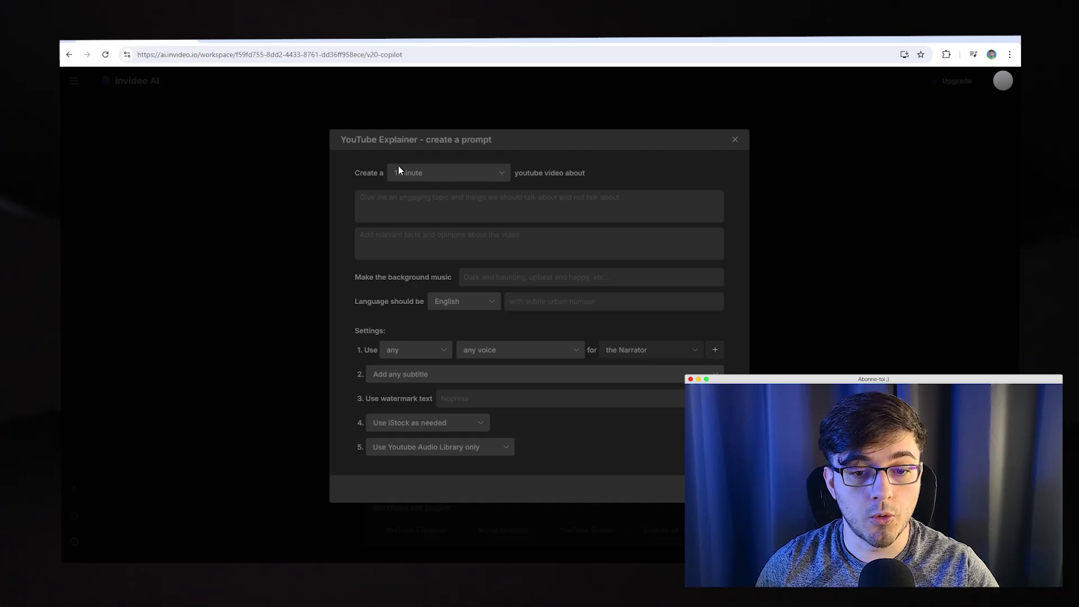
{"action": "left_click", "coordinate": [434, 211]}
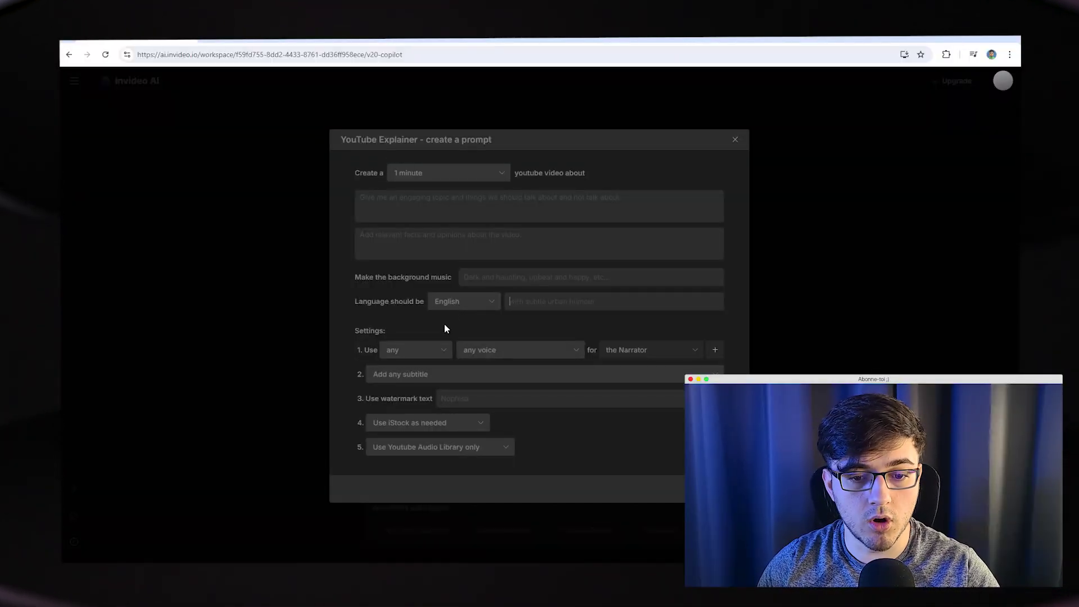
{"action": "left_click", "coordinate": [435, 350]}
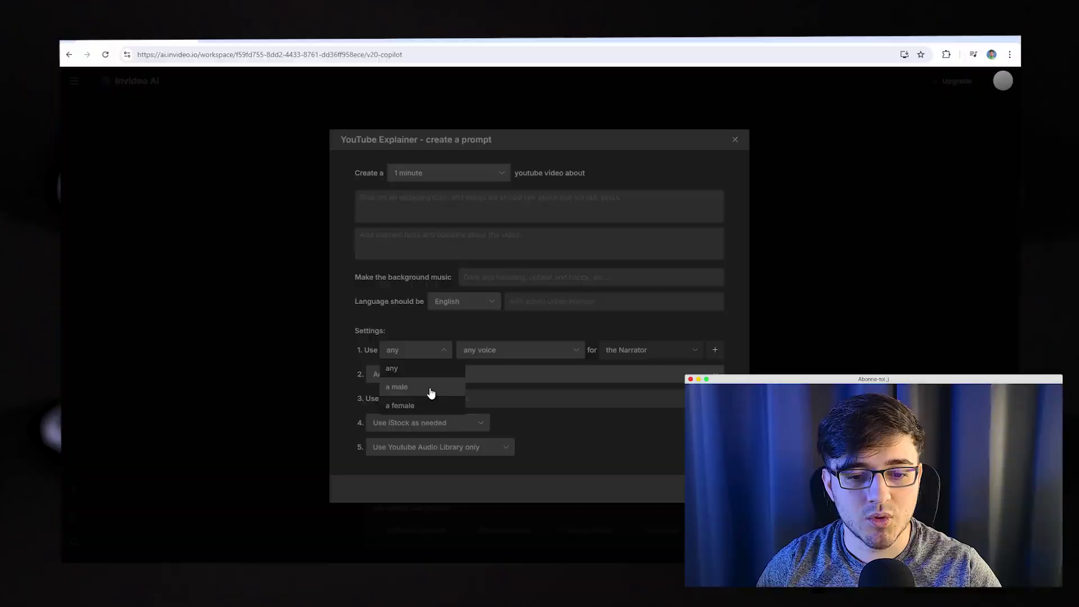
{"action": "left_click", "coordinate": [428, 389]}
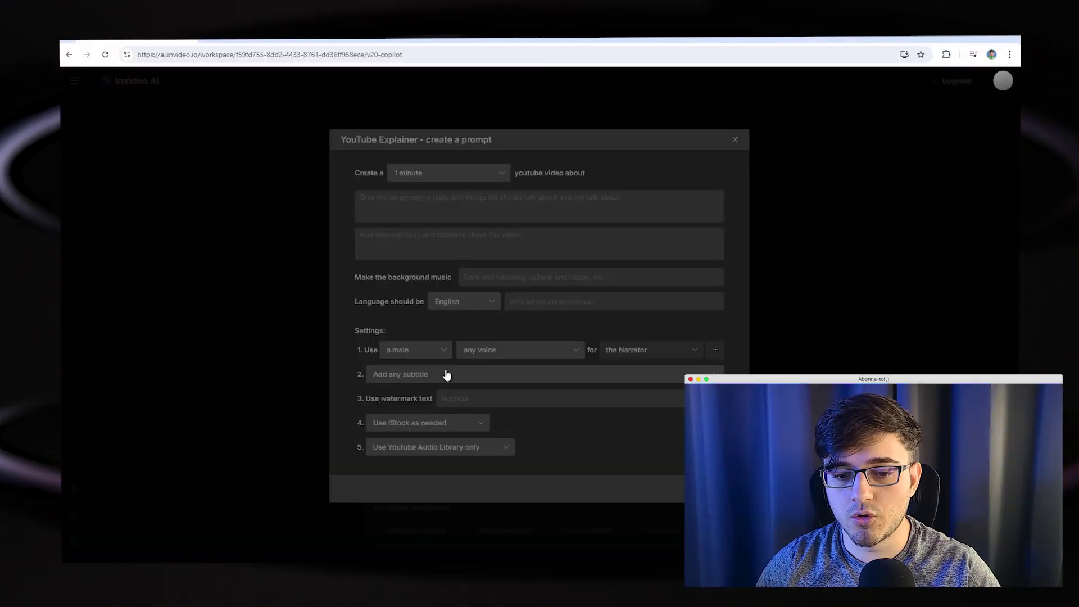
- Choose the French voice for the narrator
{"action": "left_click", "coordinate": [496, 353]}
{"action": "scroll", "coordinate": [554, 414], "scroll_direction": "down", "scroll_amount": 3}
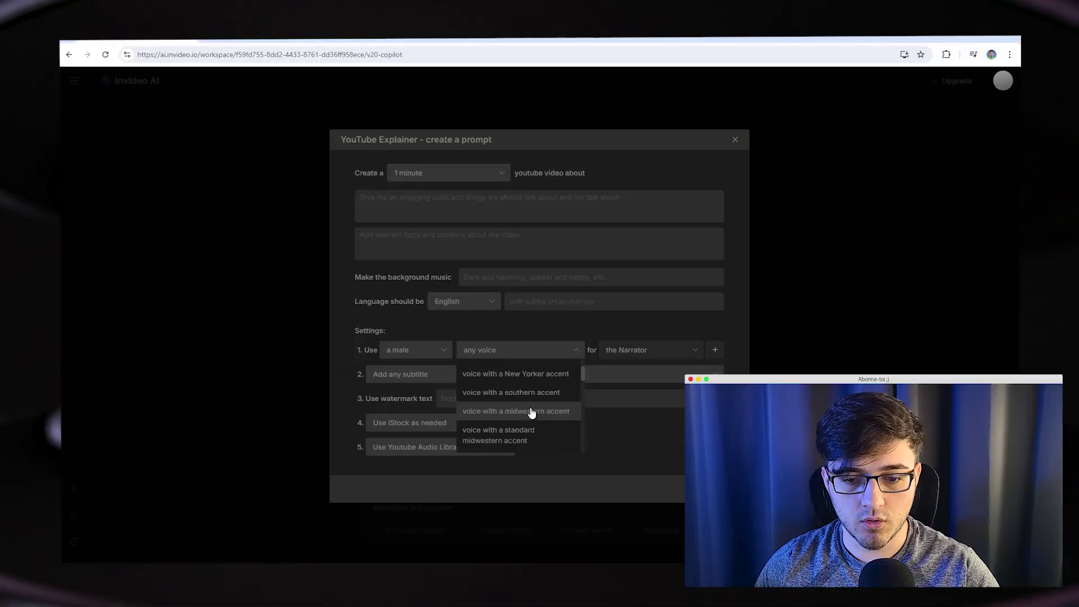
{"action": "scroll", "coordinate": [531, 412], "scroll_direction": "down", "scroll_amount": 5}
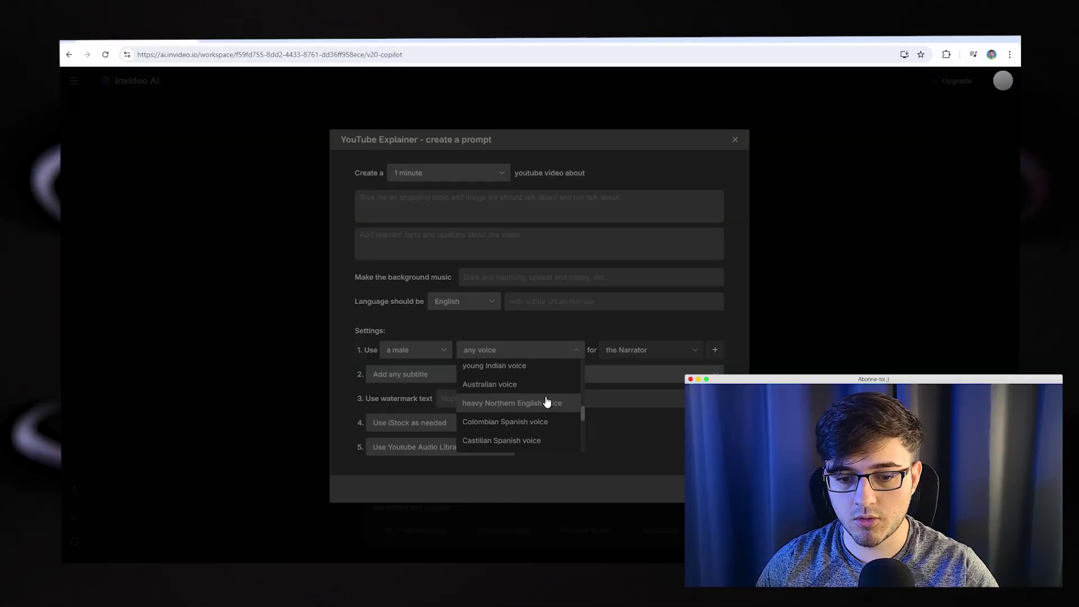
{"action": "scroll", "coordinate": [547, 401], "scroll_direction": "down", "scroll_amount": 4}
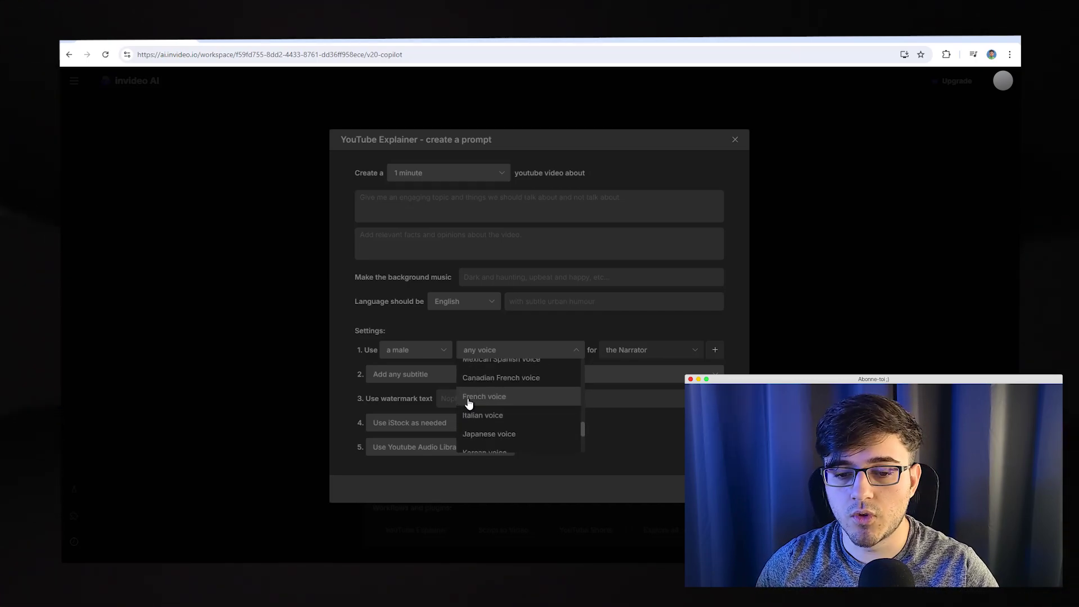
{"action": "left_click", "coordinate": [484, 397]}
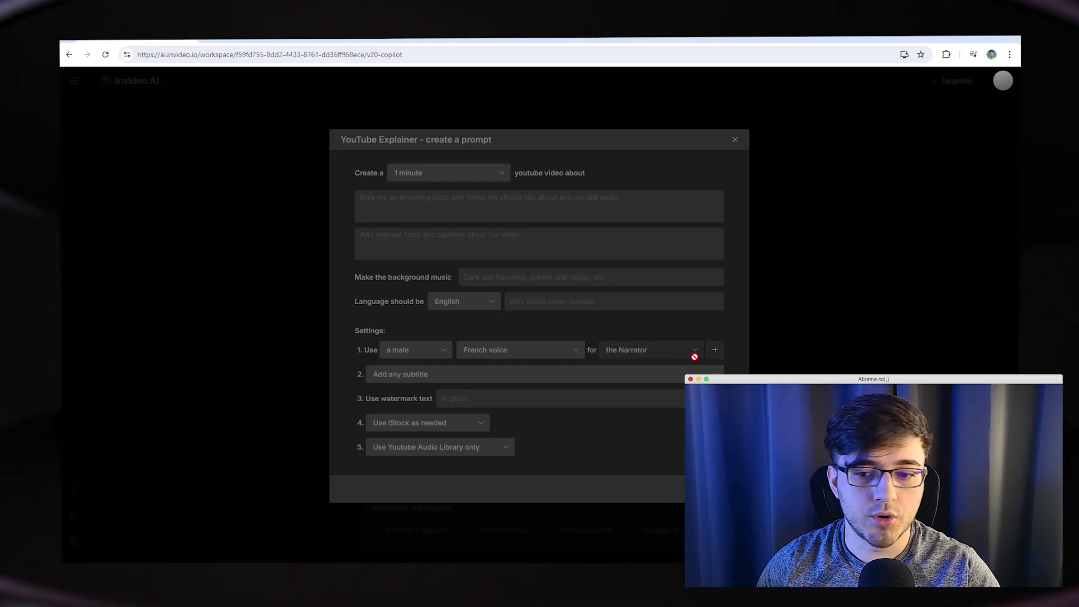
- Review the subtitle choices and try the Don't use iStock option, restoring Use iStock as needed
{"action": "left_click", "coordinate": [413, 375]}
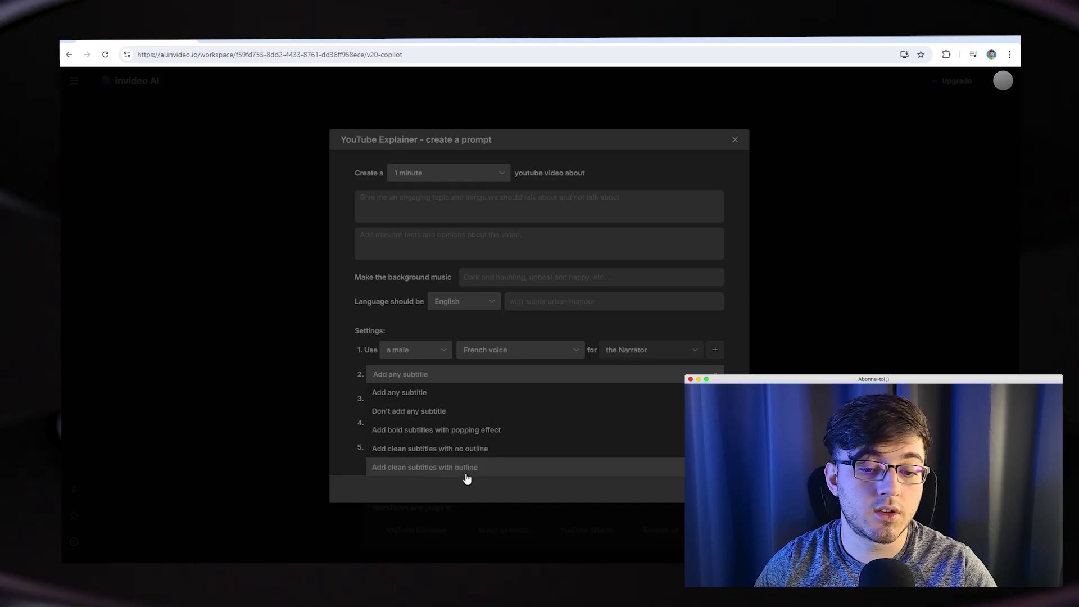
{"action": "left_click", "coordinate": [457, 398]}
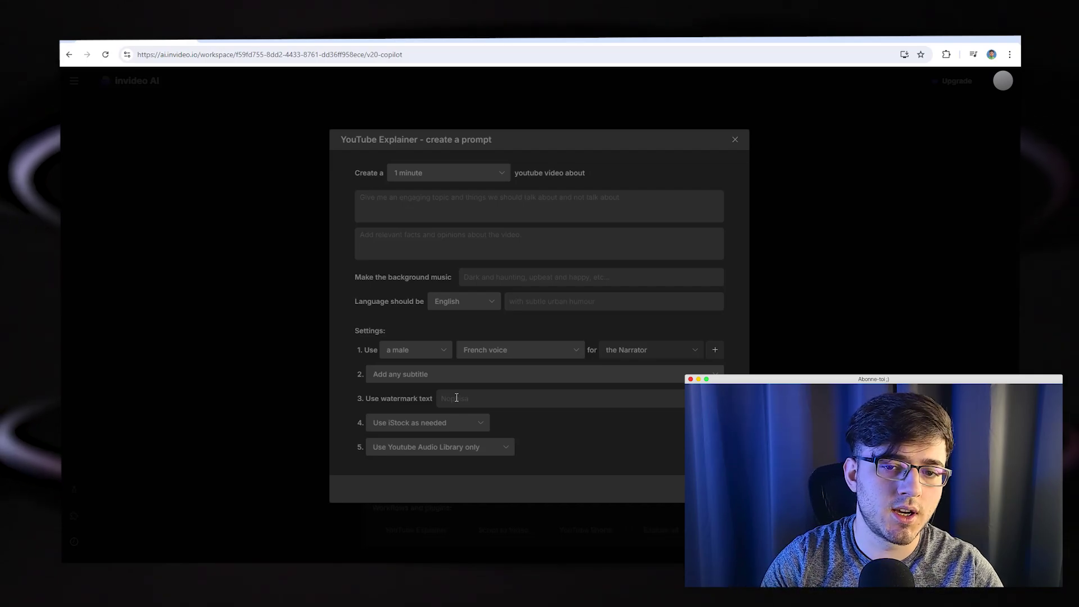
{"action": "left_click", "coordinate": [479, 424]}
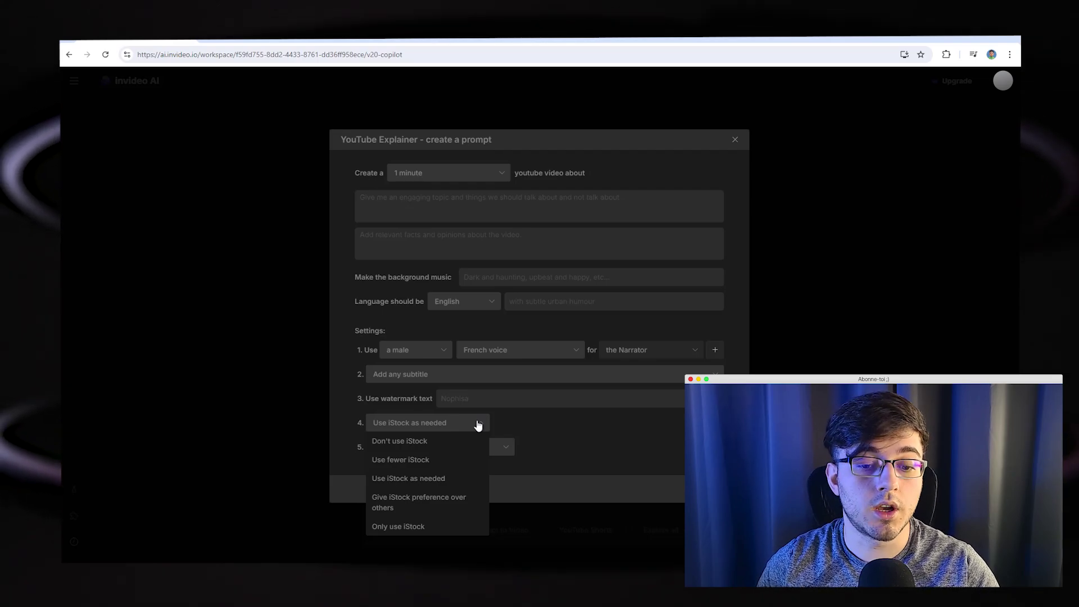
{"action": "left_click", "coordinate": [458, 443]}
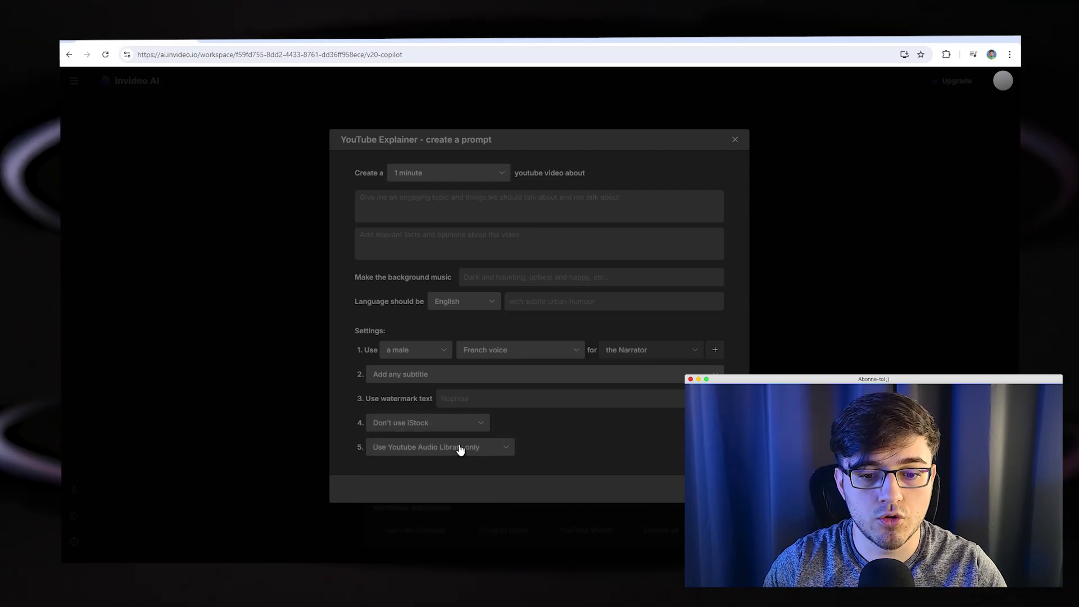
{"action": "left_click", "coordinate": [451, 429]}
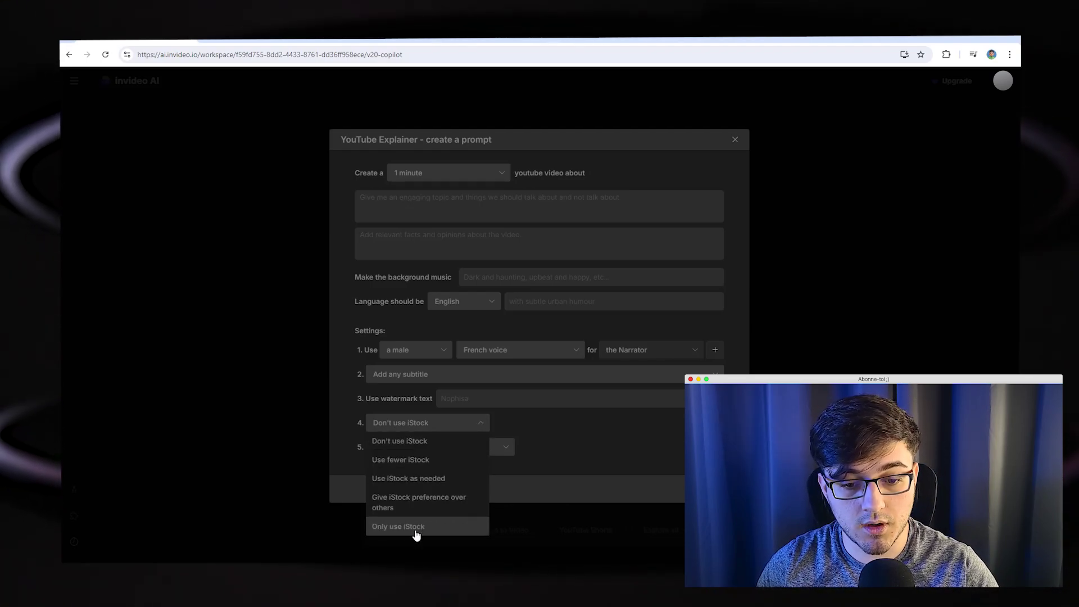
{"action": "left_click", "coordinate": [438, 480]}
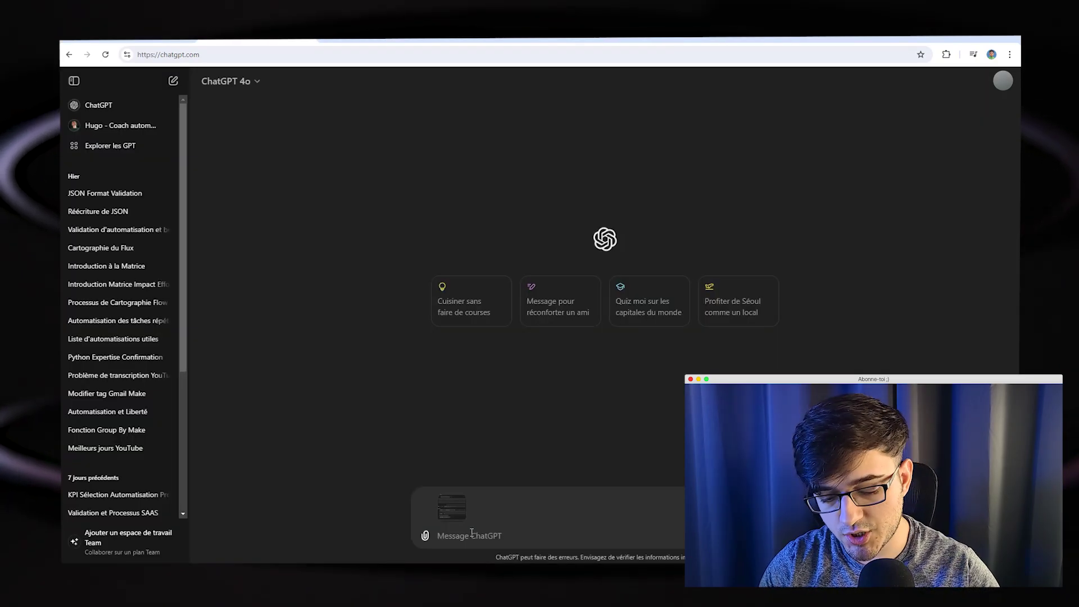
- In ChatGPT, send the attached form screenshot with the prompt "Remplis le formulaire avec des données fictives"
{"action": "type", "text": "Remplis"}
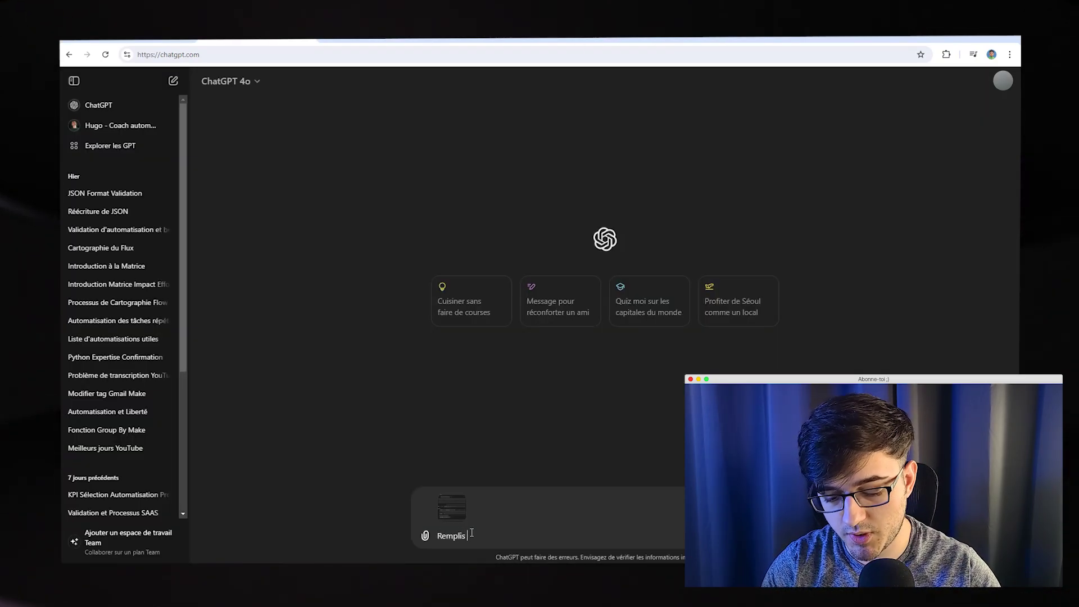
{"action": "type", "text": " le form"}
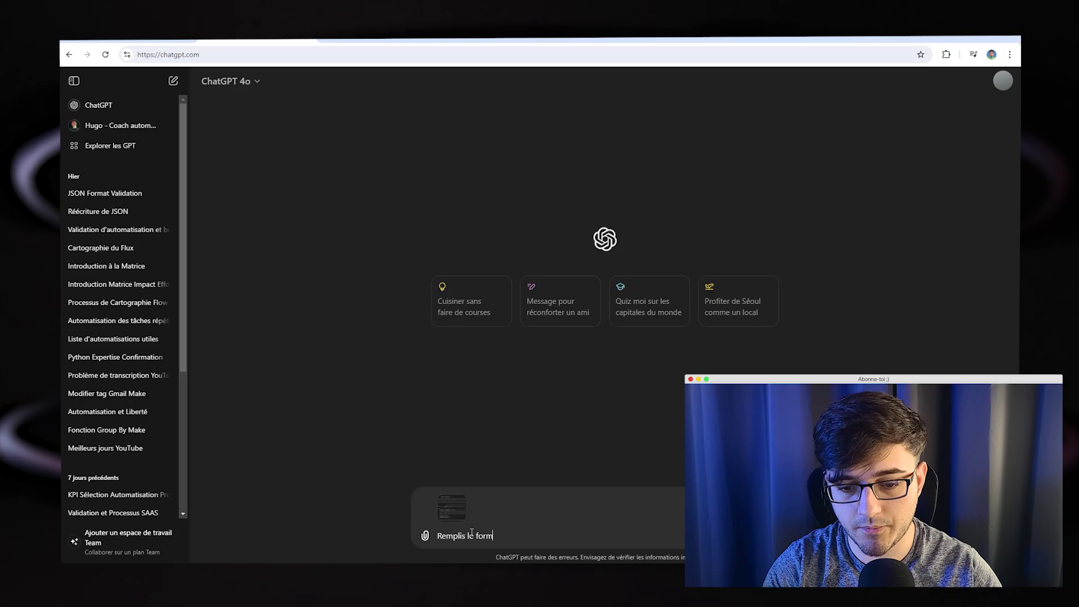
{"action": "type", "text": "ulaire avec des données fictives"}
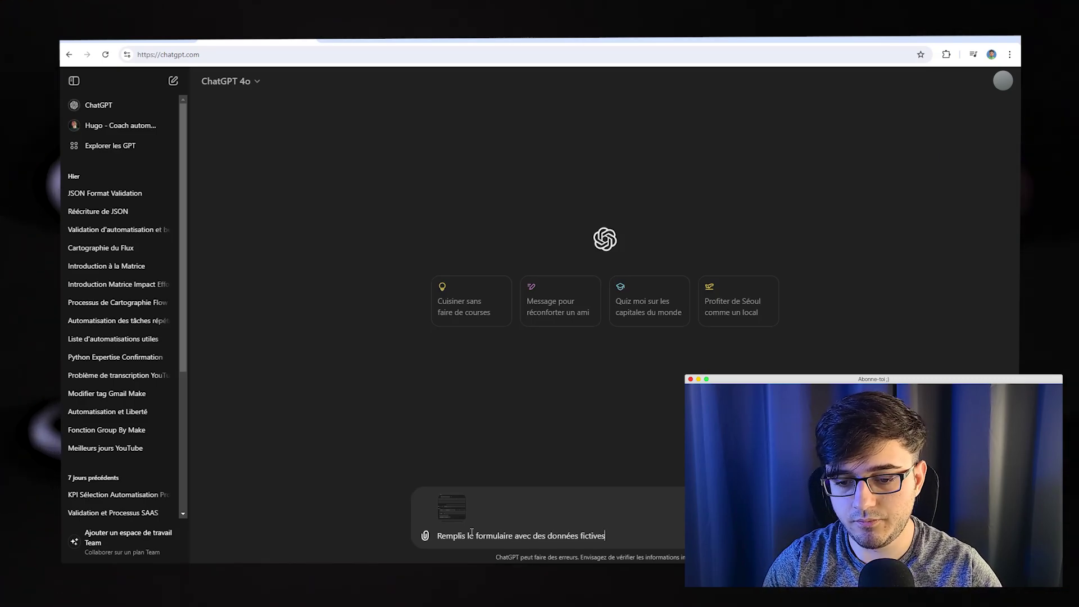
{"action": "key", "text": "Return"}
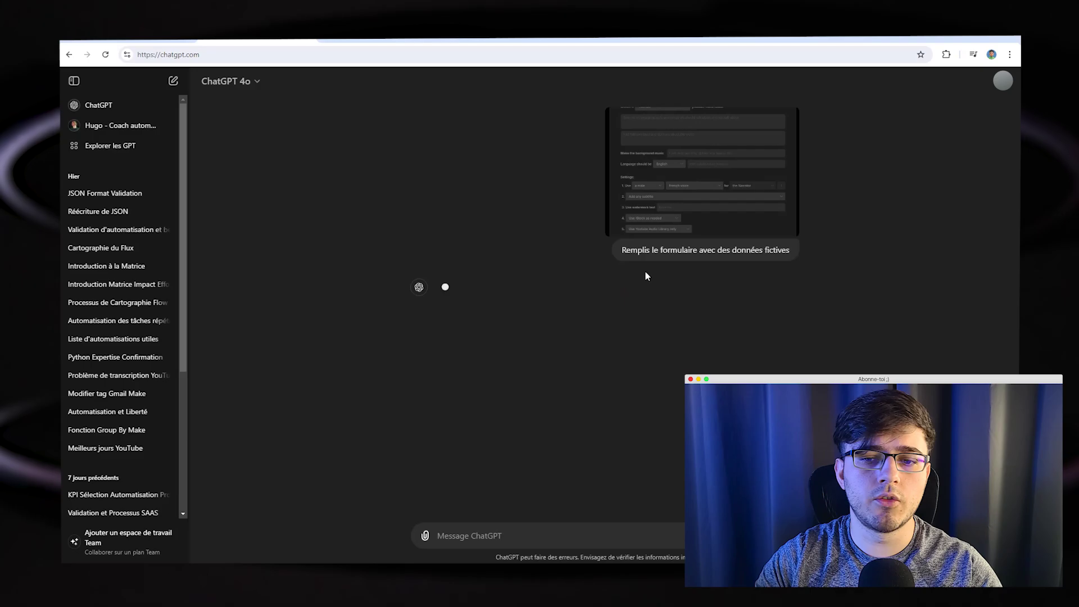
- Enlarge the form screenshot in the chat to inspect its fields, and close the preview
{"action": "left_click", "coordinate": [669, 214]}
{"action": "left_click", "coordinate": [670, 214]}
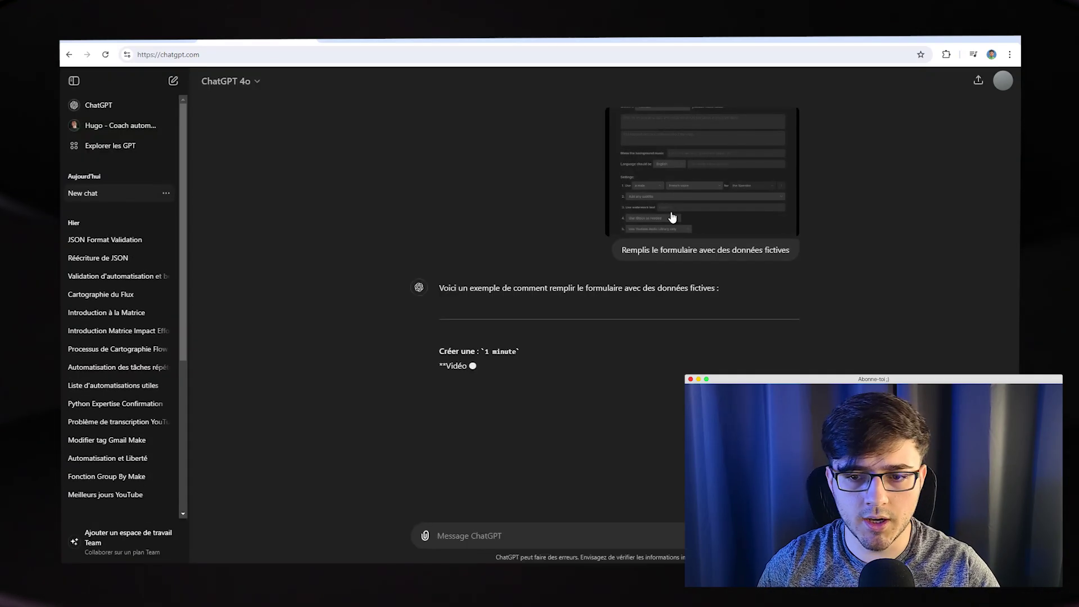
{"action": "left_click", "coordinate": [672, 217]}
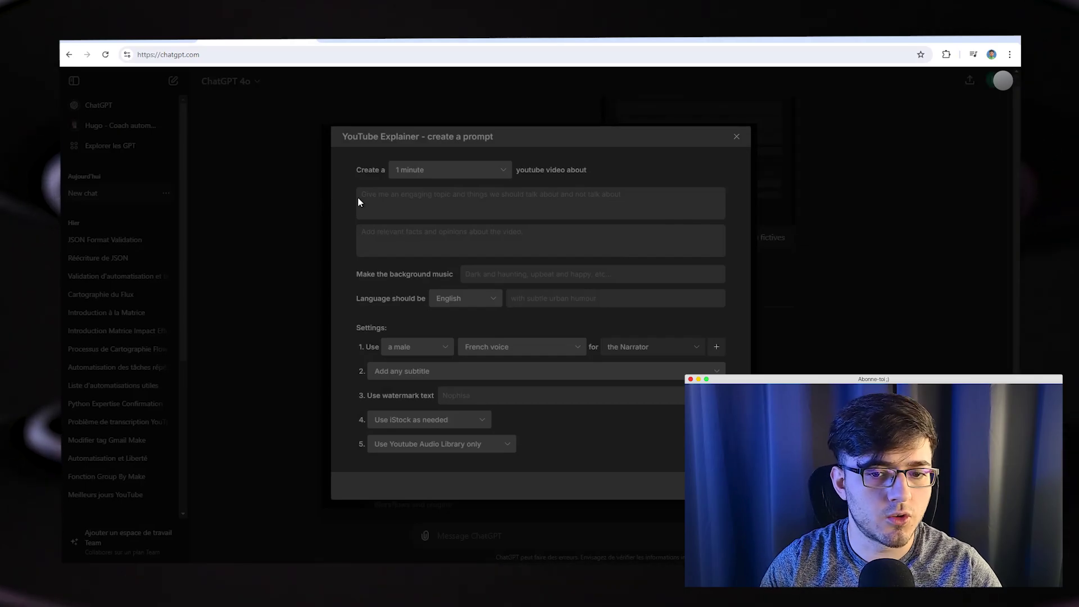
{"action": "left_click", "coordinate": [847, 276]}
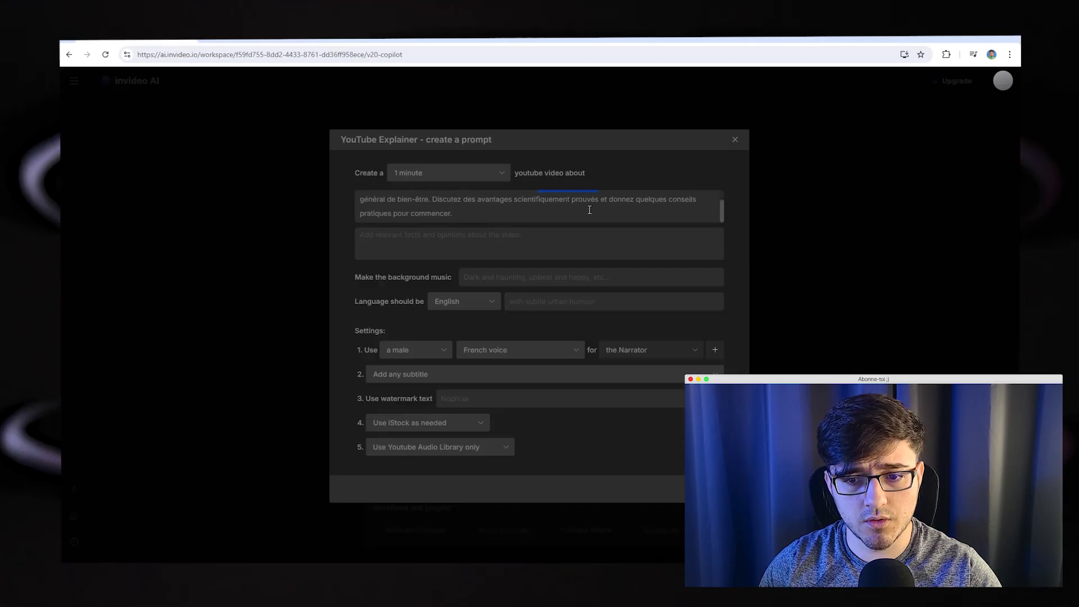
- In invideo AI, copy the whole daily meditation description from the video topic field
{"action": "scroll", "coordinate": [590, 210], "scroll_direction": "up", "scroll_amount": 1}
{"action": "left_click", "coordinate": [506, 212]}
{"action": "key", "text": "ctrl+a"}
{"action": "key", "text": "ctrl+c"}
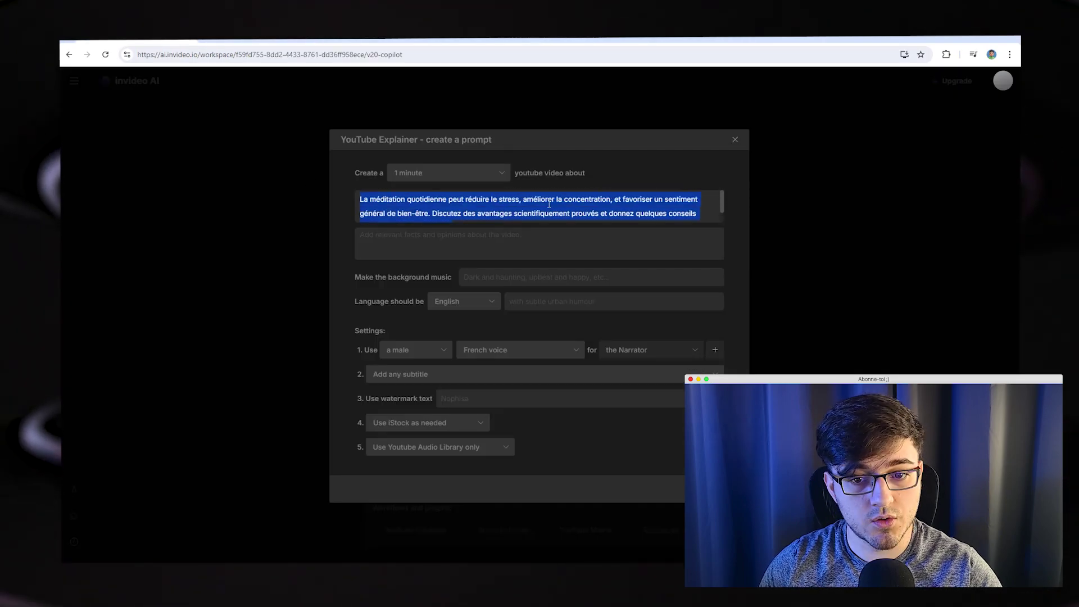
{"action": "scroll", "coordinate": [549, 204], "scroll_direction": "down", "scroll_amount": 1}
{"action": "left_click", "coordinate": [544, 200]}
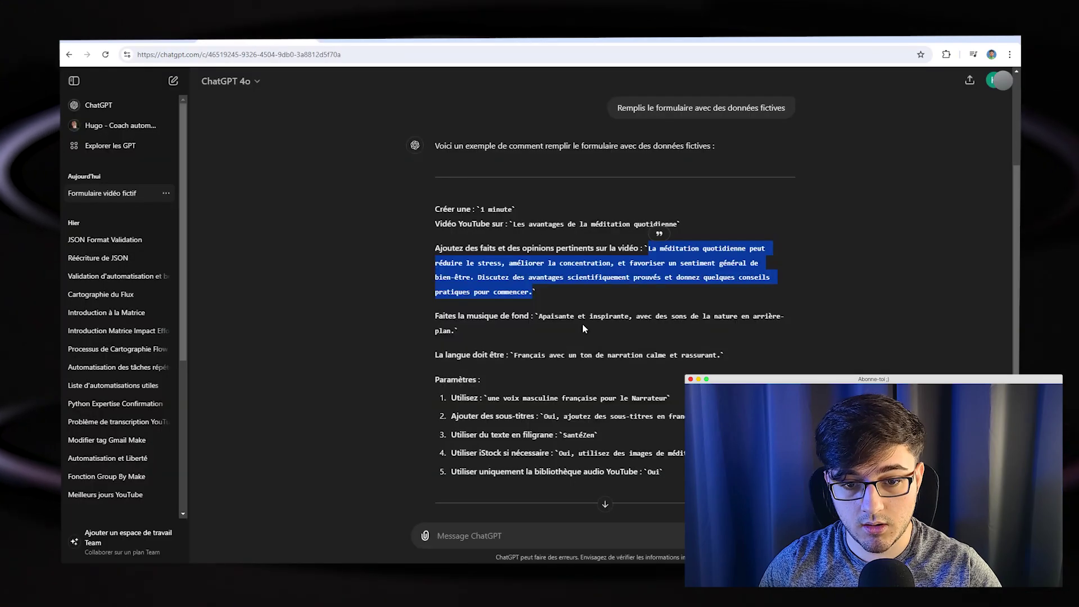
- Paste the meditation description as the relevant facts and replace the video topic with "Les avantages de la méditation quotidienne"
{"action": "left_click", "coordinate": [715, 227]}
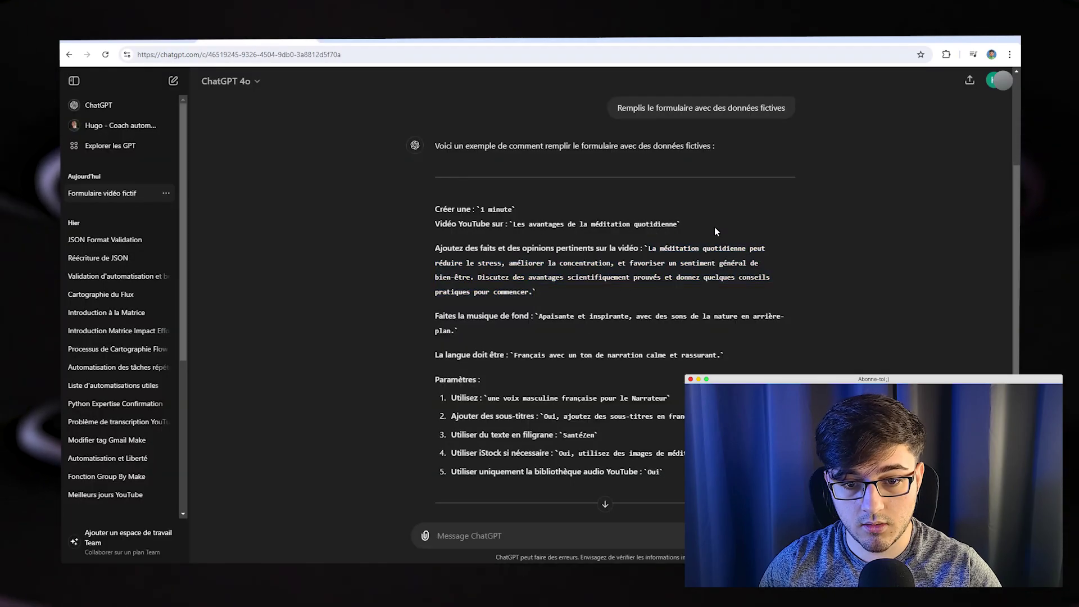
{"action": "left_click", "coordinate": [137, 43]}
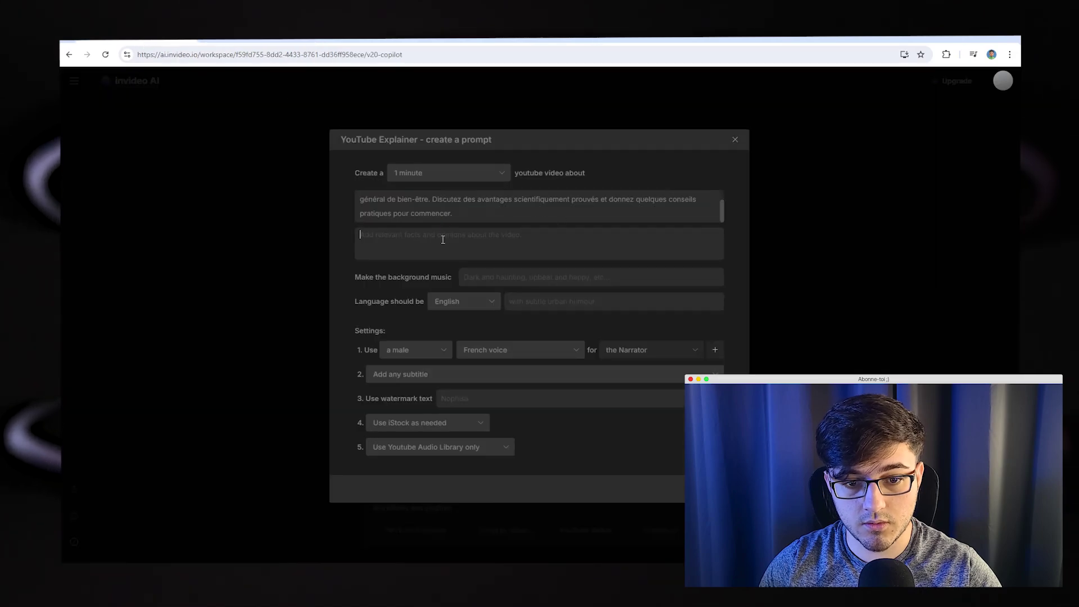
{"action": "key", "text": "ctrl+v"}
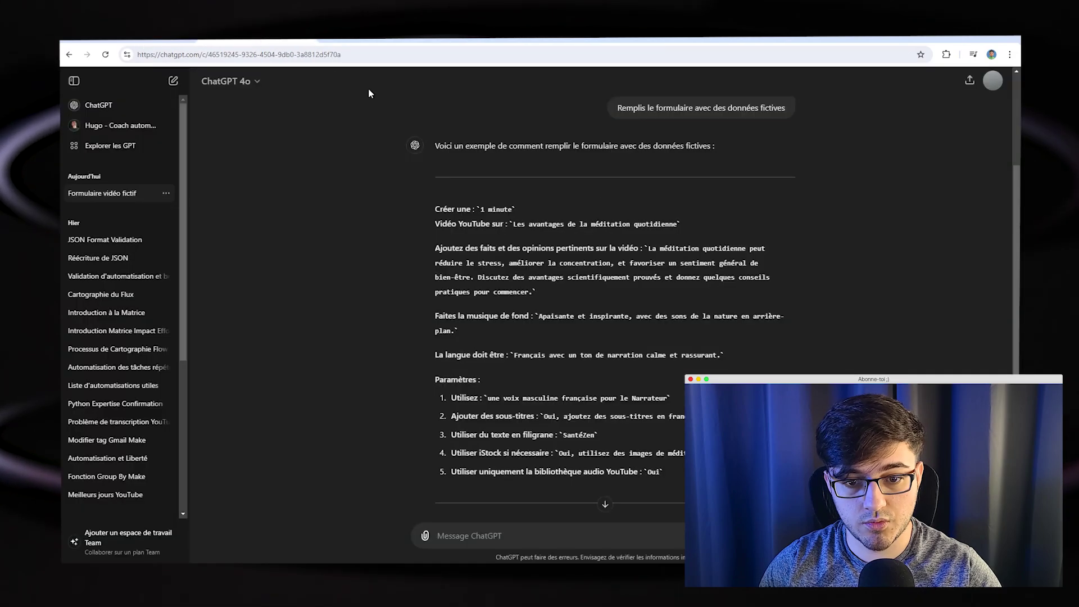
{"action": "left_click_drag", "start_coordinate": [678, 223], "coordinate": [506, 220]}
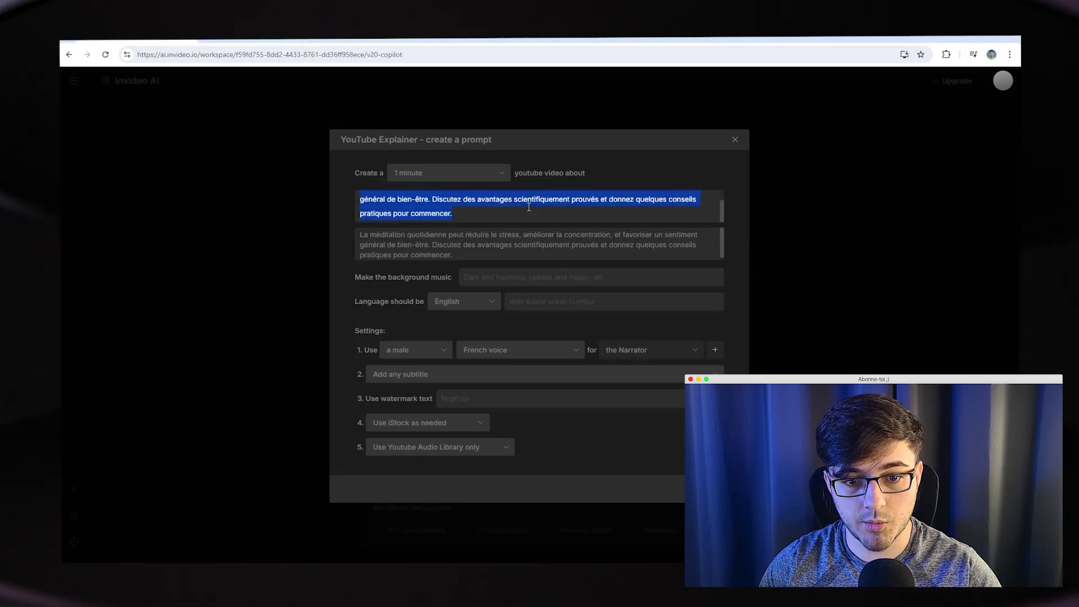
{"action": "type", "text": "Les avantages de la méditation quotidienne"}
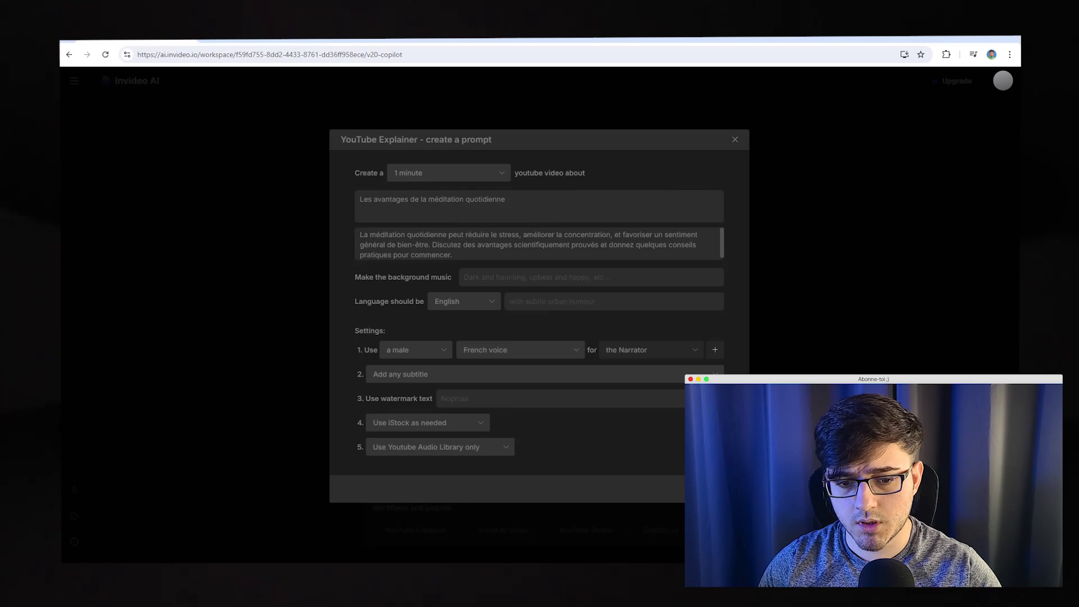
- Change the narrator to female and set the video language to French
{"action": "left_click", "coordinate": [433, 353]}
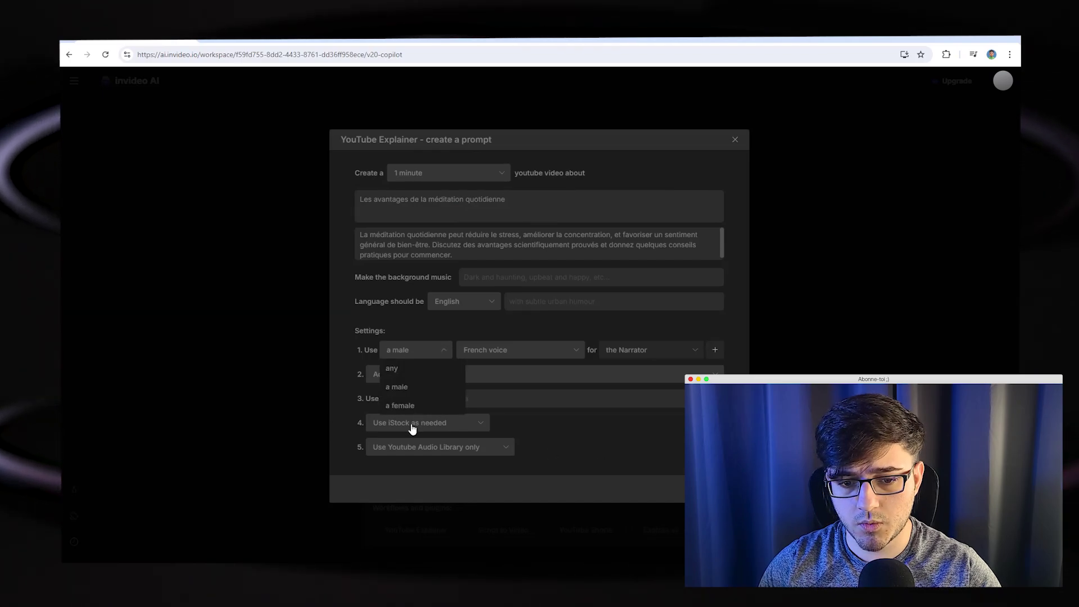
{"action": "left_click", "coordinate": [415, 411]}
{"action": "left_click", "coordinate": [526, 351]}
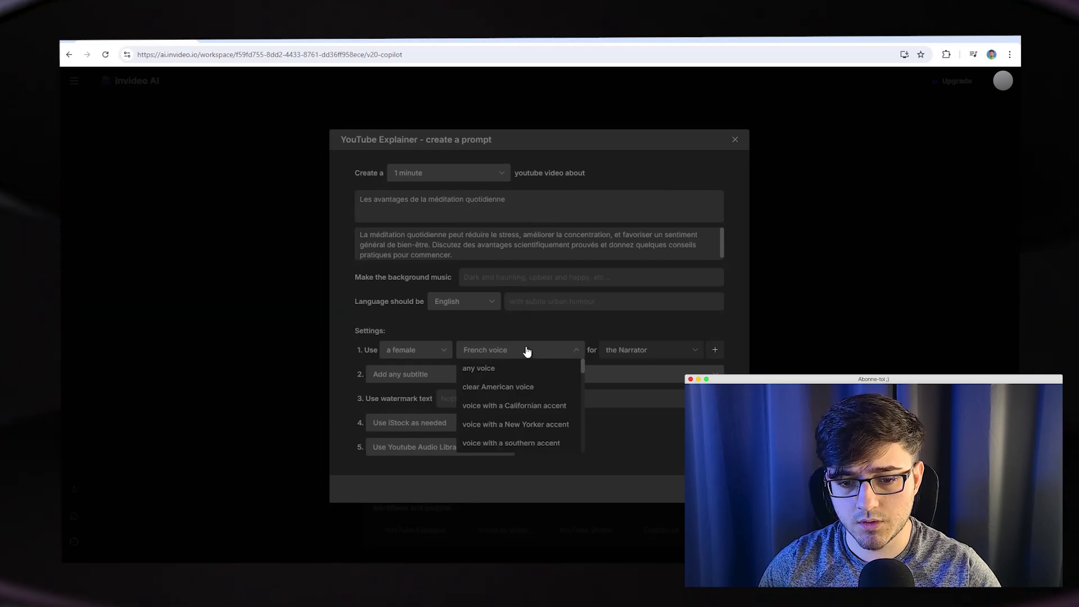
{"action": "left_click", "coordinate": [635, 396]}
{"action": "left_click", "coordinate": [455, 301]}
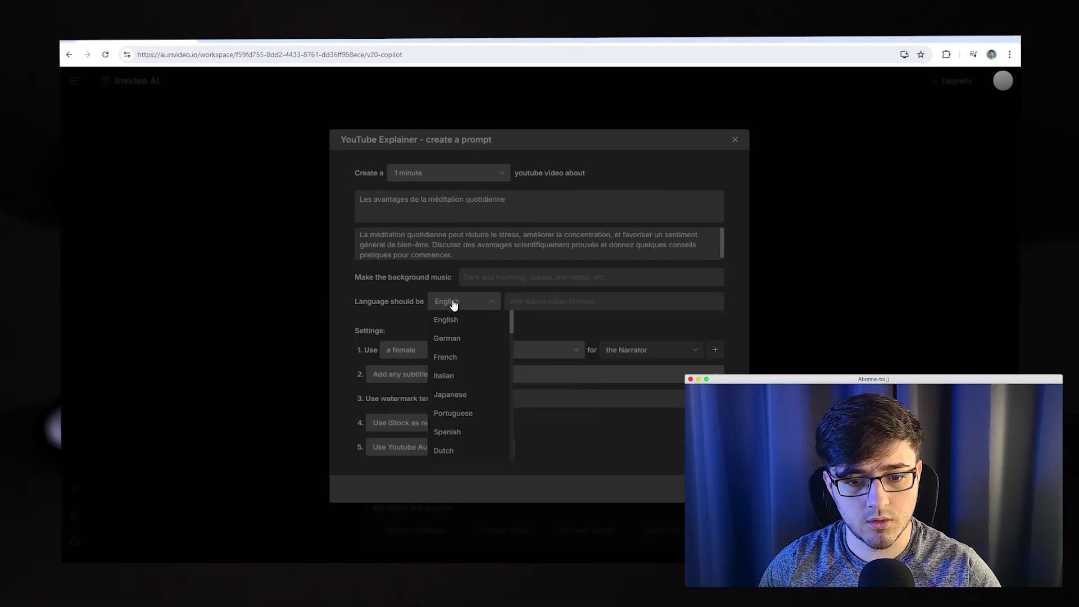
{"action": "left_click", "coordinate": [464, 356]}
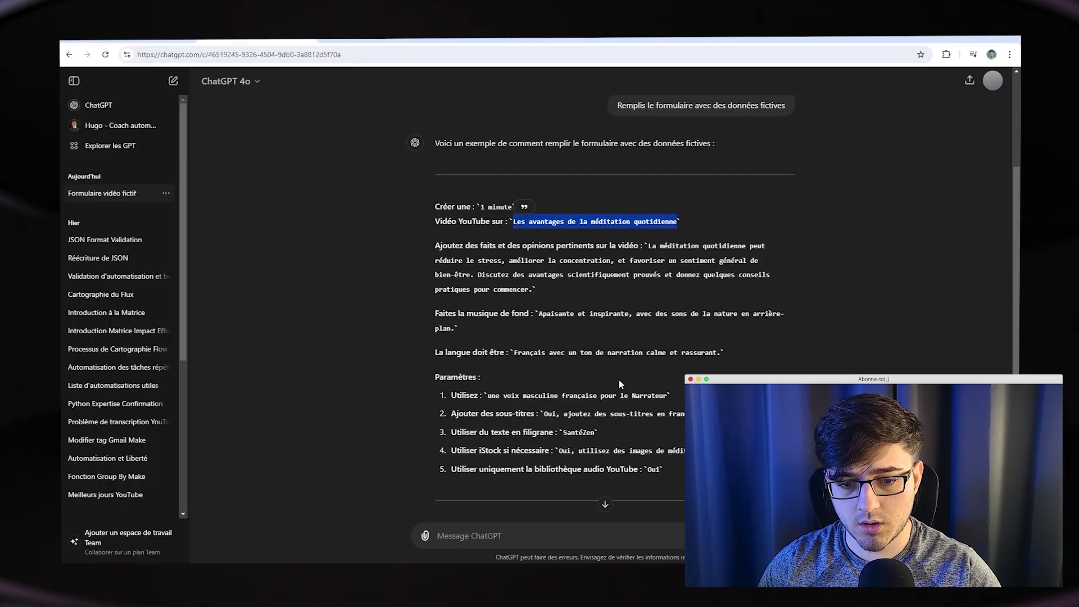
- Copy the narration tone from the ChatGPT answer and enter "ton de narration calme et rassurant" as invideo AI's language details
{"action": "scroll", "coordinate": [619, 379], "scroll_direction": "down", "scroll_amount": 1}
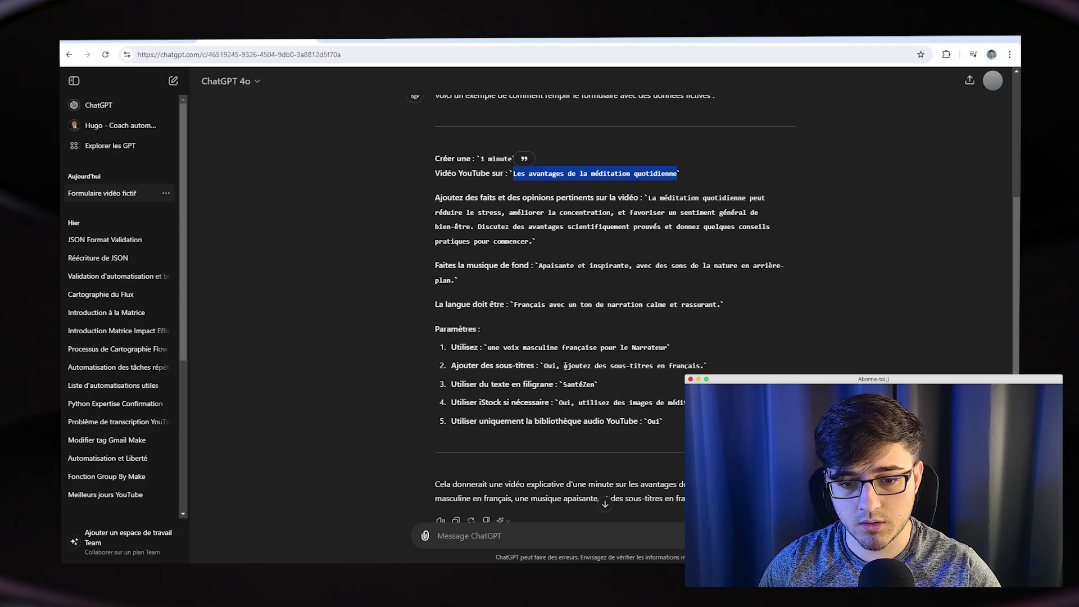
{"action": "scroll", "coordinate": [581, 420], "scroll_direction": "down", "scroll_amount": 1}
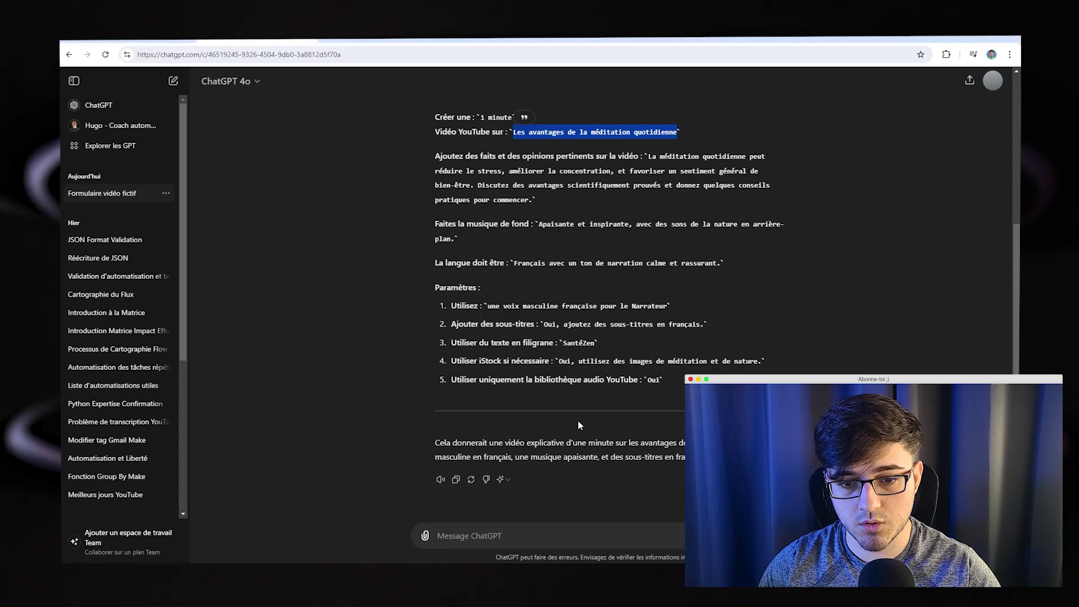
{"action": "left_click", "coordinate": [574, 266]}
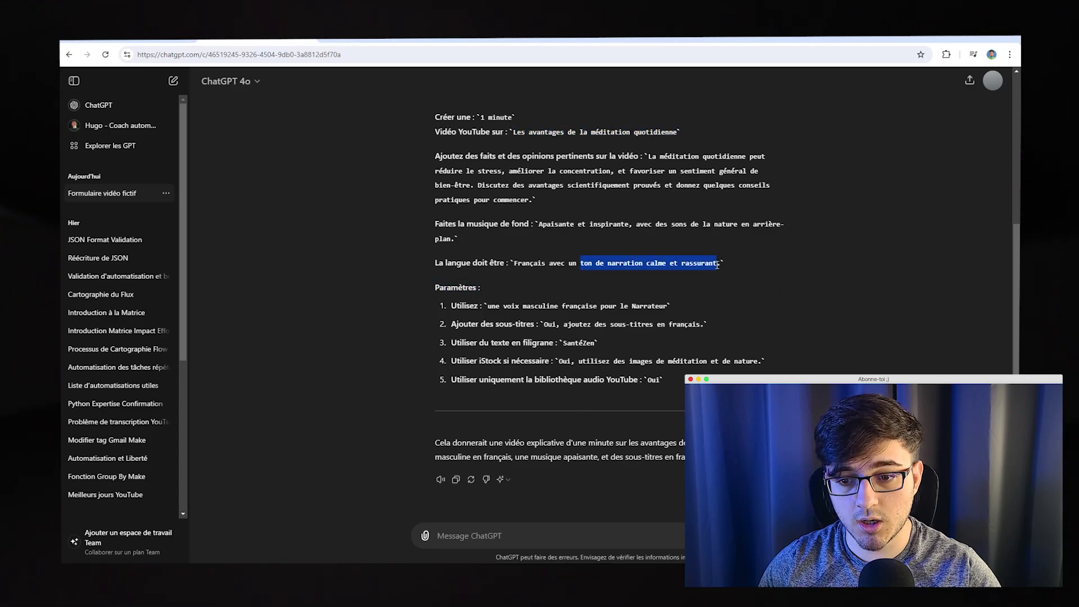
{"action": "key", "text": "alt+Tab"}
{"action": "left_click", "coordinate": [583, 301]}
{"action": "type", "text": "ton de narration calme et rassurant"}
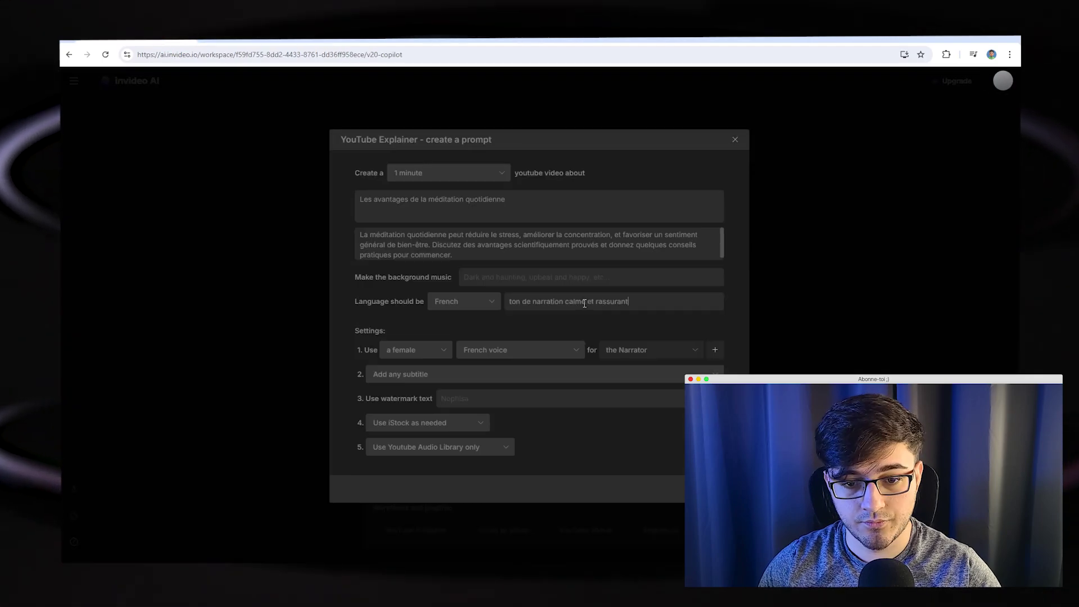
- Copy the music description from ChatGPT and set invideo AI's background music to "Apaisante et inspirante, avec des sons de la nature en arrière-plan"
{"action": "key", "text": "alt+Tab"}
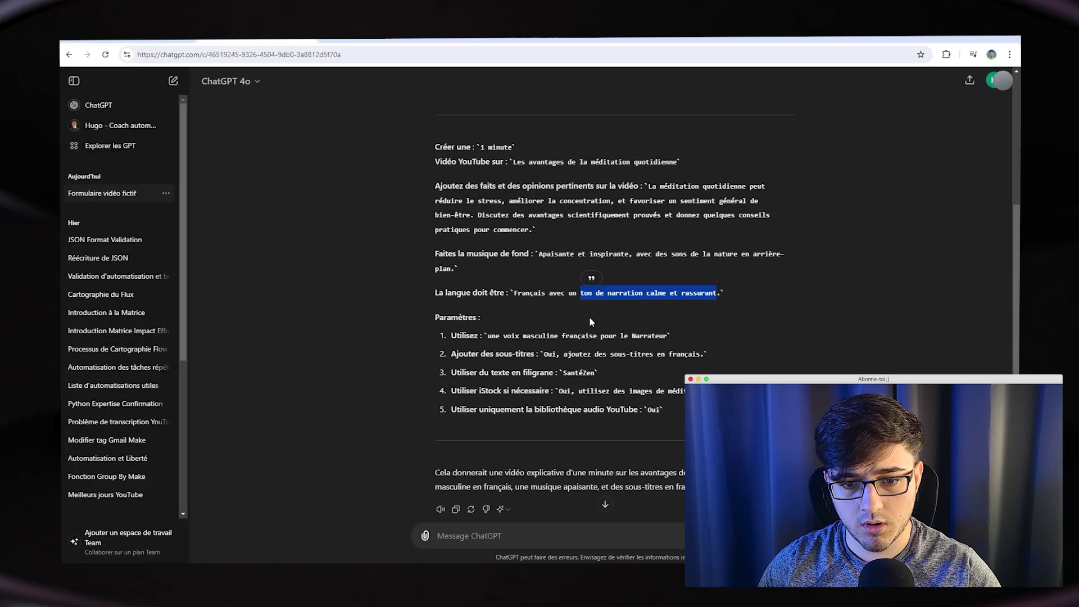
{"action": "scroll", "coordinate": [589, 316], "scroll_direction": "up", "scroll_amount": 1}
{"action": "left_click_drag", "start_coordinate": [541, 277], "coordinate": [548, 285]}
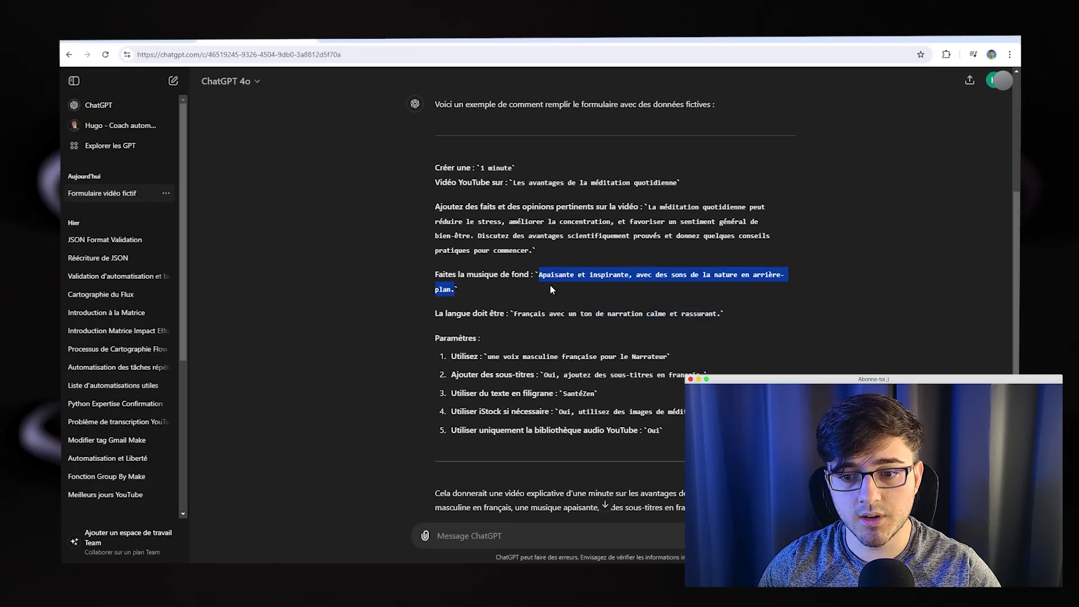
{"action": "key", "text": "alt+Tab"}
{"action": "left_click", "coordinate": [536, 275]}
{"action": "type", "text": "Apaisante et inspirante, avec des sons de la nature en arrière-plan."}
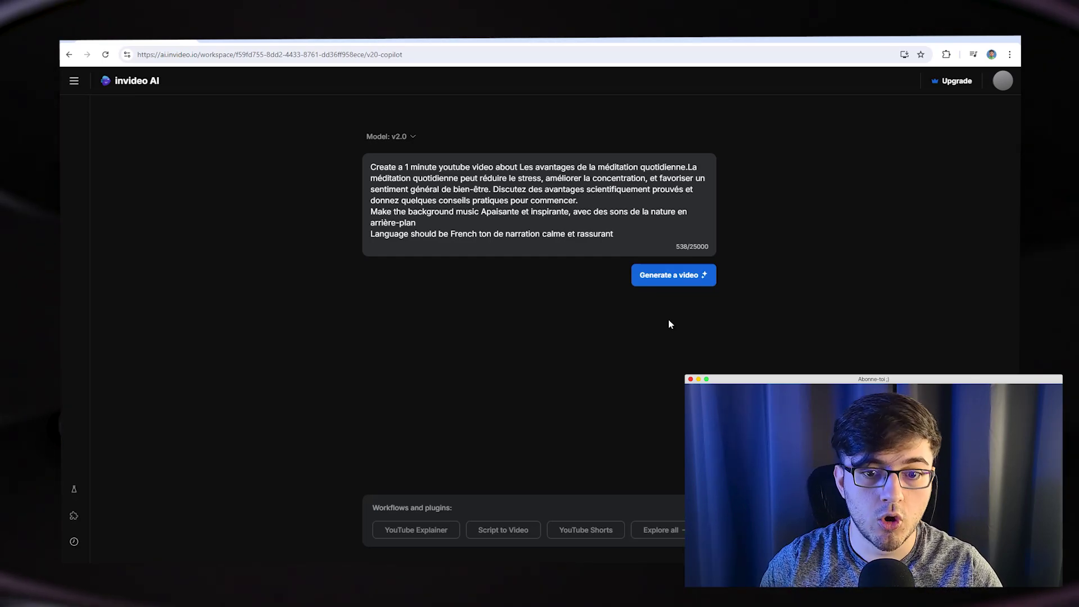
- Generate the video from the completed prompt, choosing Professionnels as the audience
{"action": "left_click", "coordinate": [660, 281]}
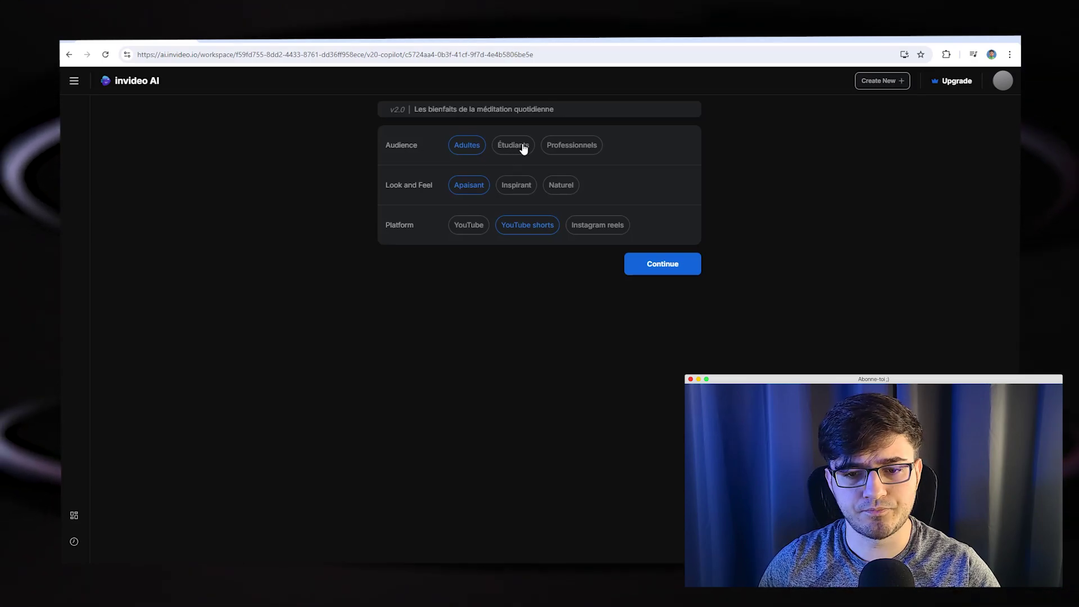
{"action": "left_click", "coordinate": [571, 145]}
{"action": "left_click", "coordinate": [677, 263]}
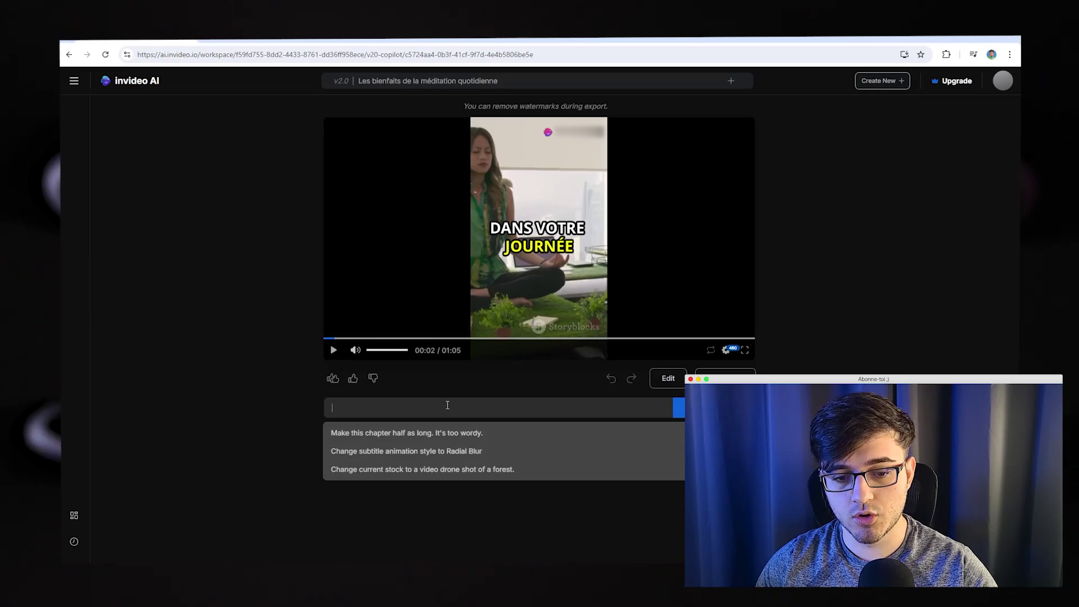
- Submit the video edit command "Réduis la taille des sous-titres. Change la musique, met une musique plus apaisante"
{"action": "type", "text": "Réduis"}
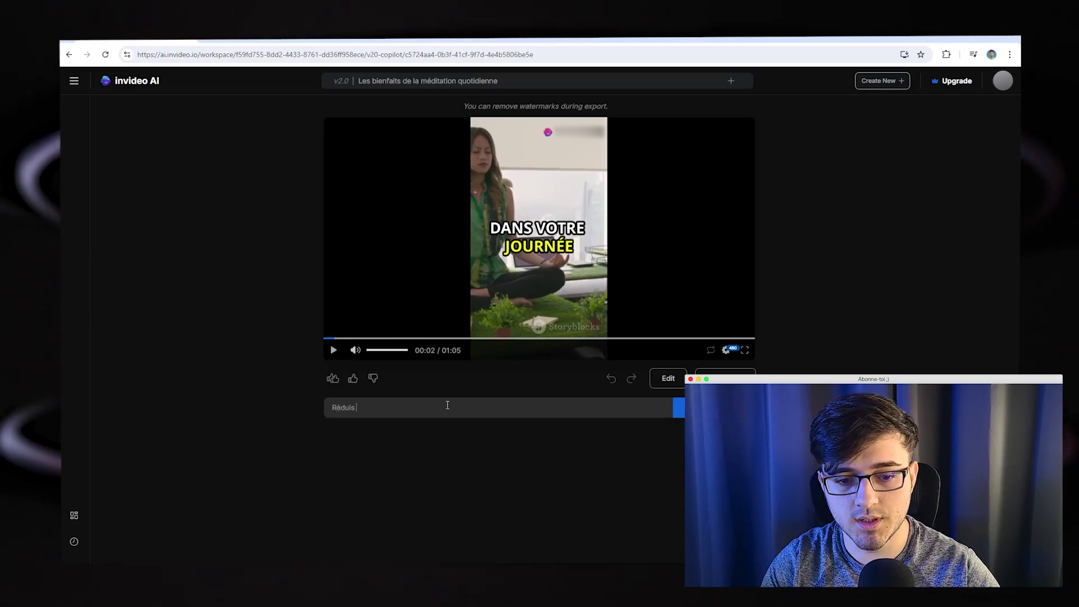
{"action": "type", "text": " la taille des s"}
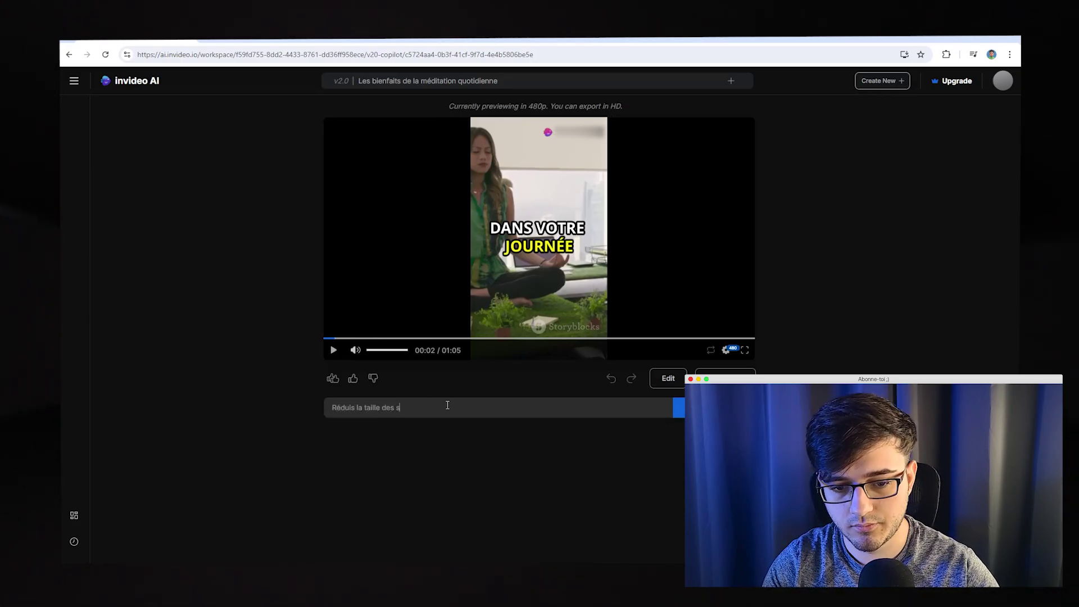
{"action": "type", "text": "ous-titr"}
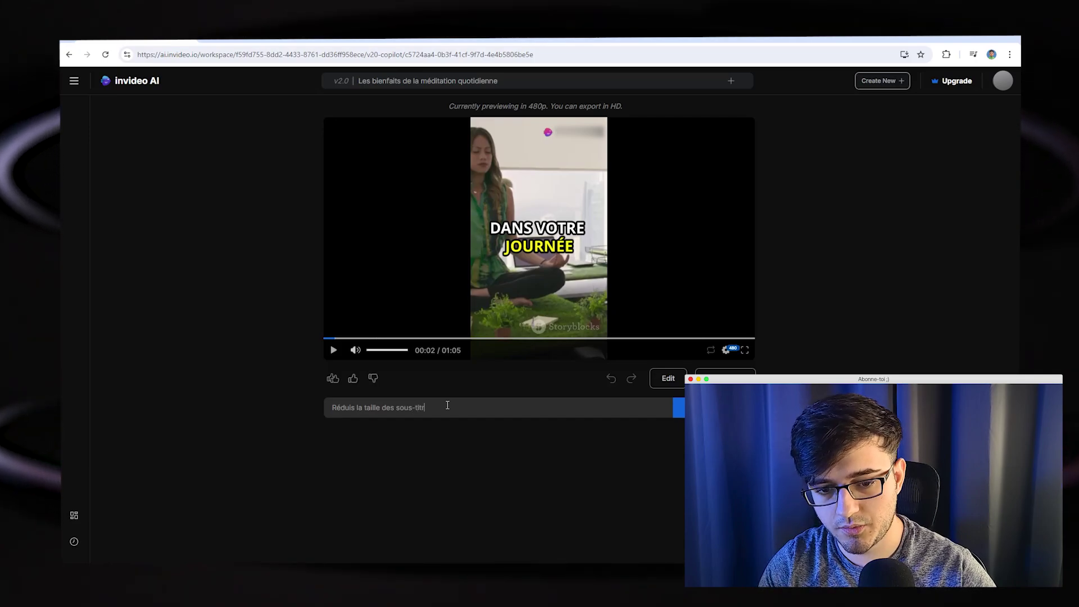
{"action": "type", "text": "es. C"}
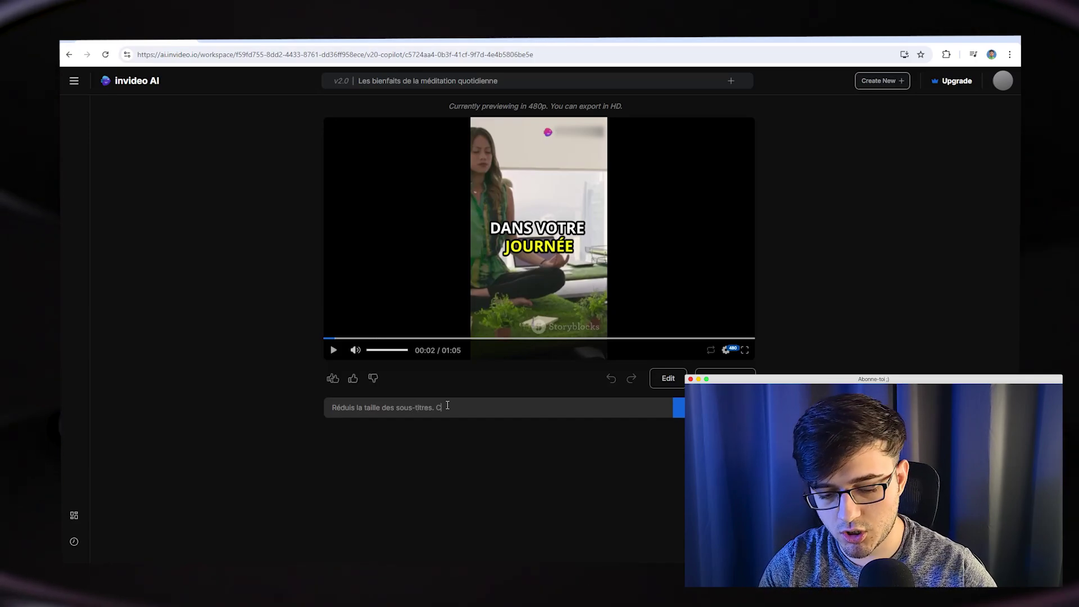
{"action": "type", "text": "hange la musiqu"}
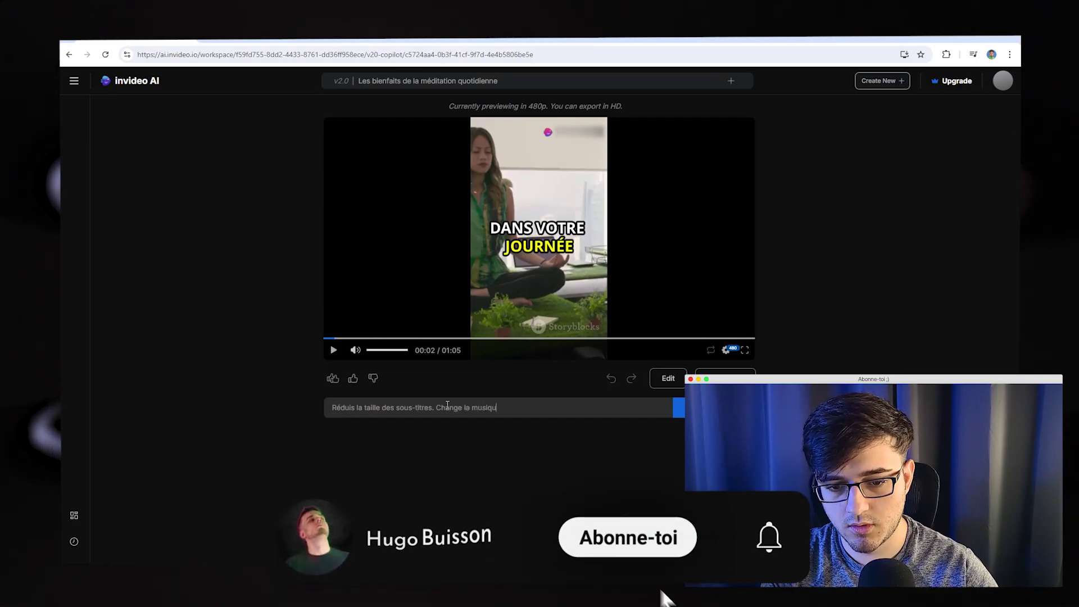
{"action": "type", "text": "e, met une music"}
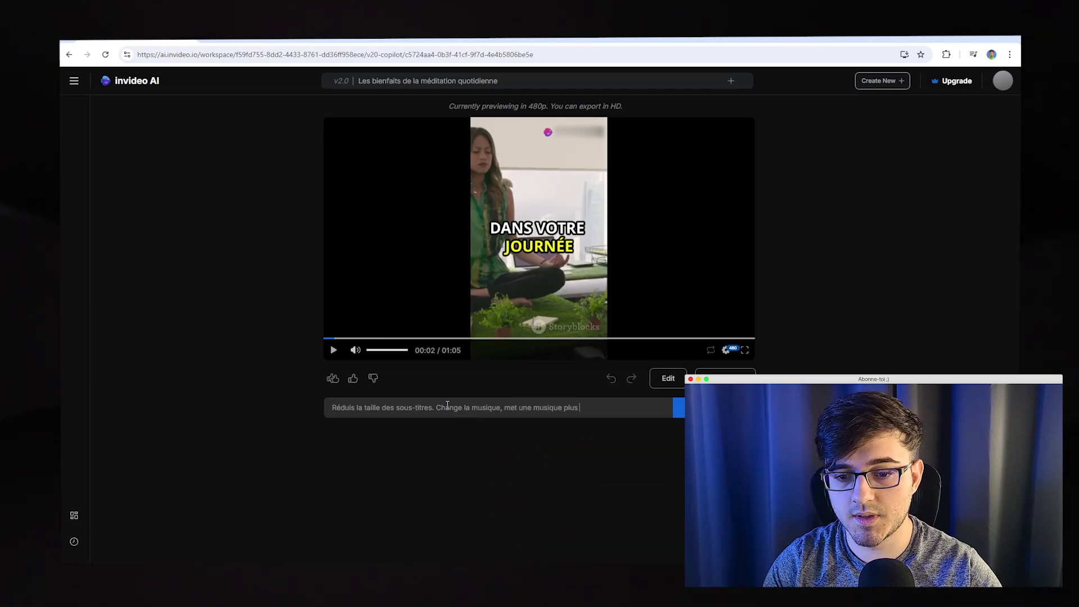
{"action": "type", "text": "que plus apaisante"}
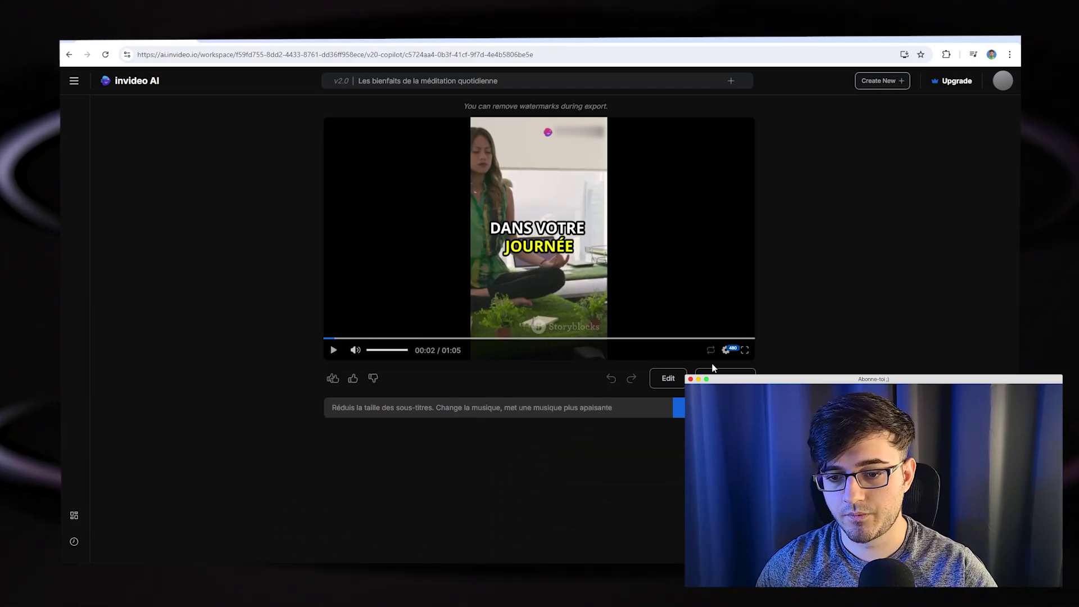
{"action": "key", "text": "Return"}
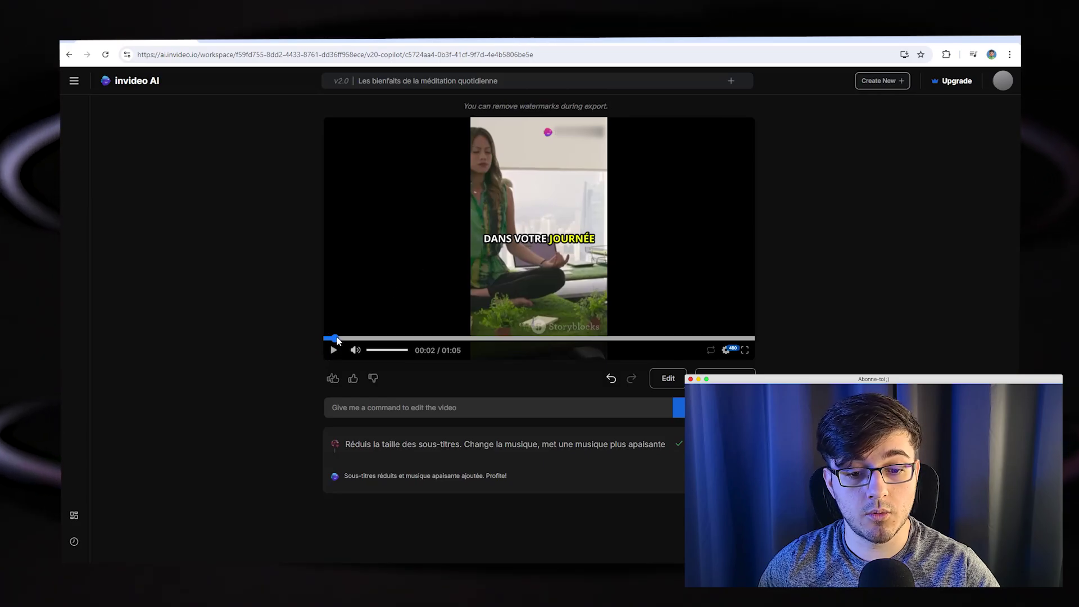
- Play the edited video, skipping ahead in it, and open the plan upgrade options
{"action": "left_click", "coordinate": [333, 348]}
{"action": "left_click", "coordinate": [423, 338]}
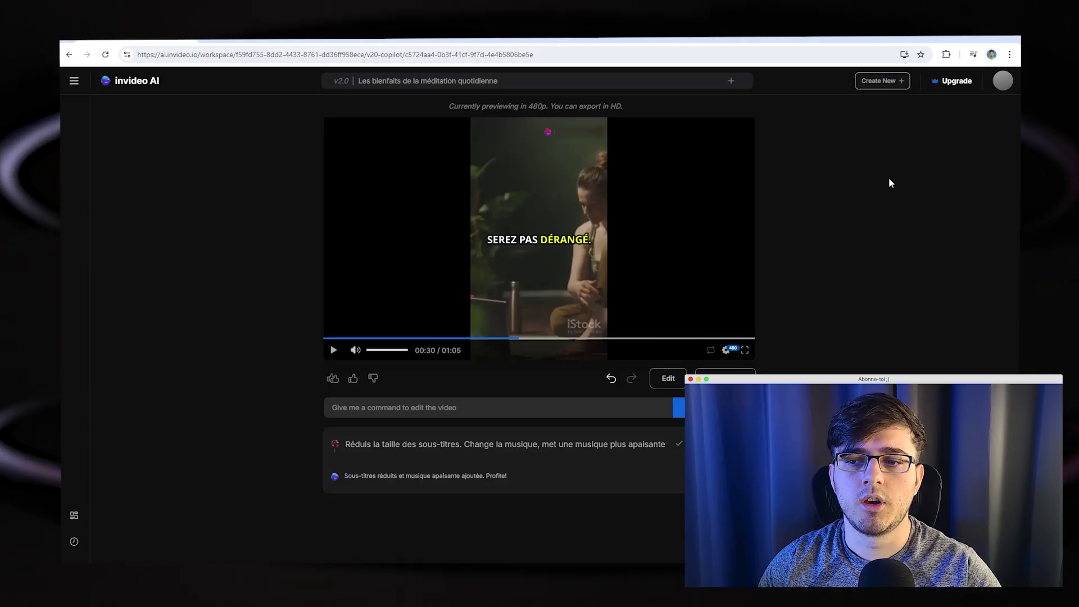
{"action": "left_click", "coordinate": [955, 81]}
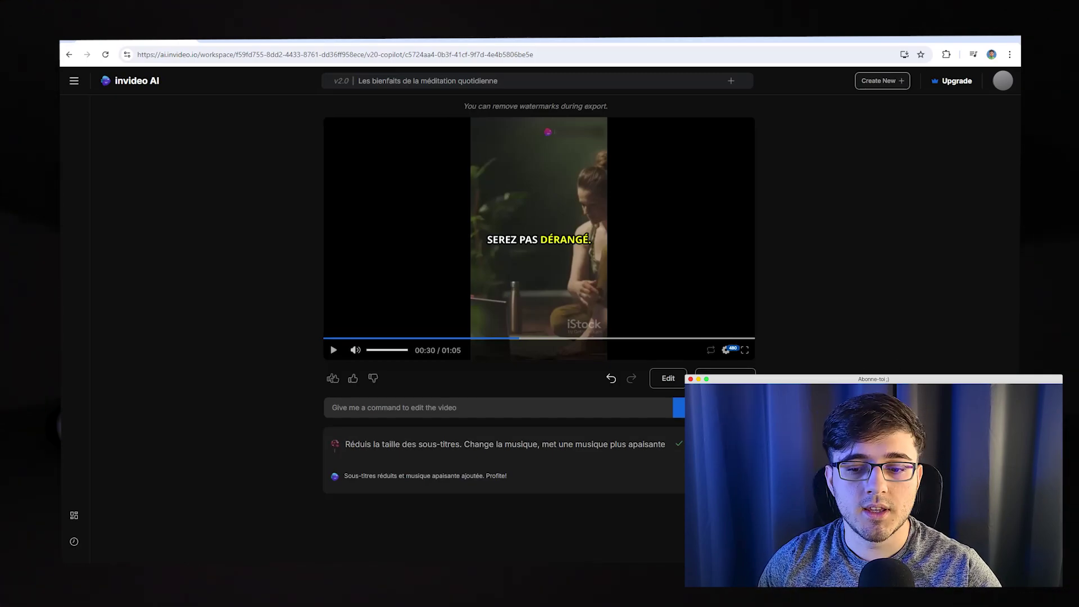
- Export the video with stock watermarks, Normal invideo AI branding and 1080p resolution
{"action": "left_click", "coordinate": [725, 378]}
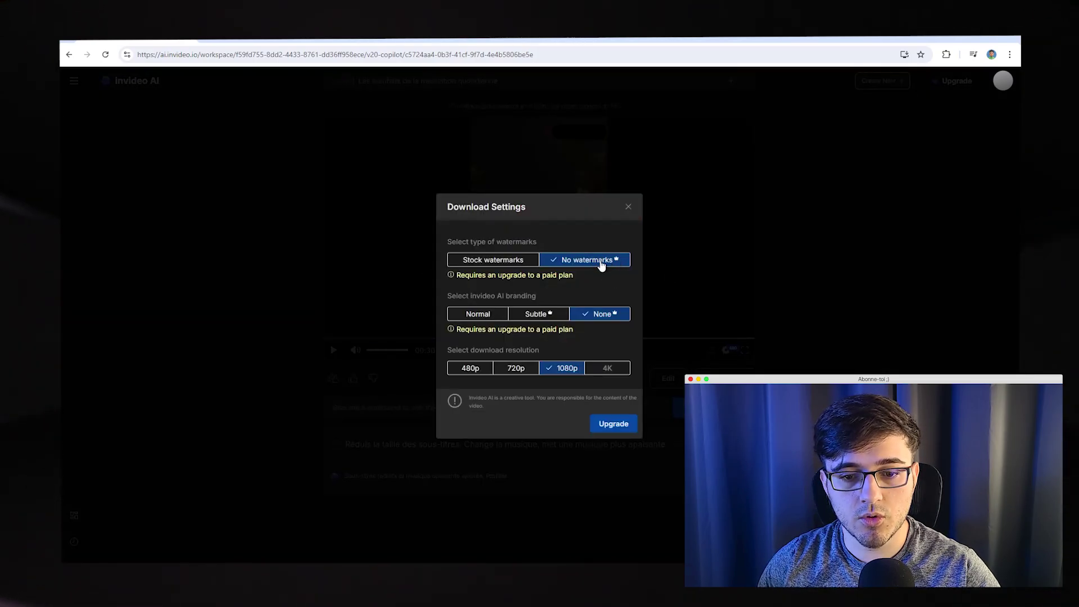
{"action": "left_click", "coordinate": [470, 266]}
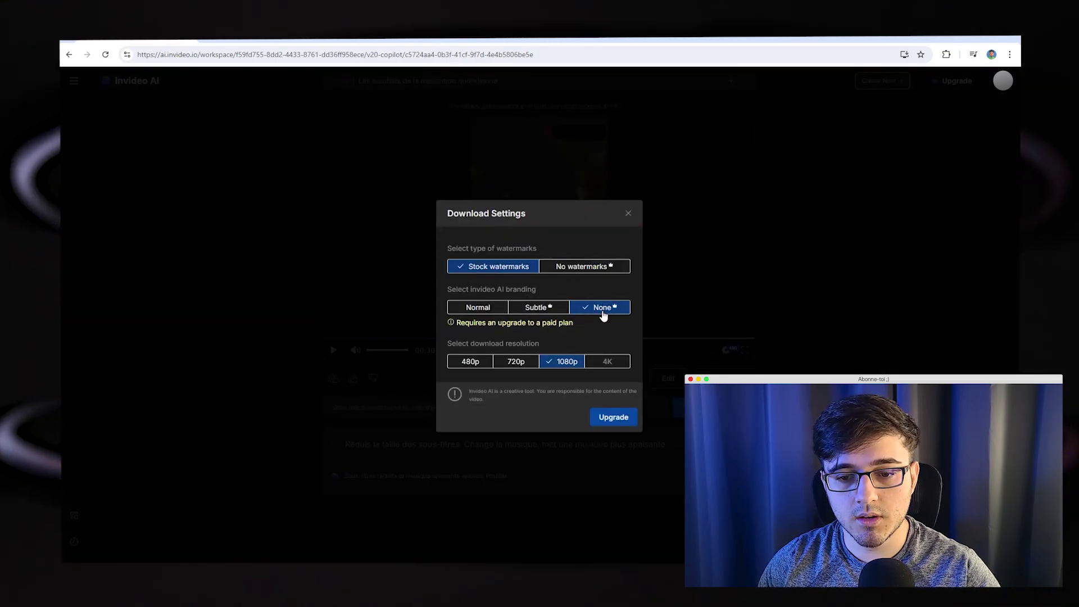
{"action": "left_click", "coordinate": [478, 307]}
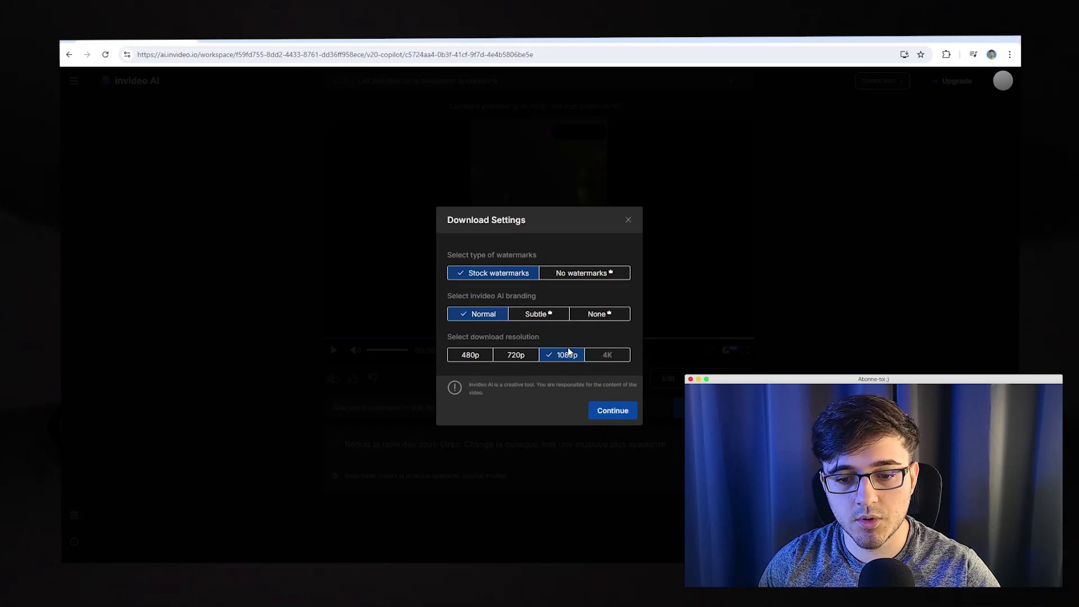
{"action": "left_click", "coordinate": [474, 355]}
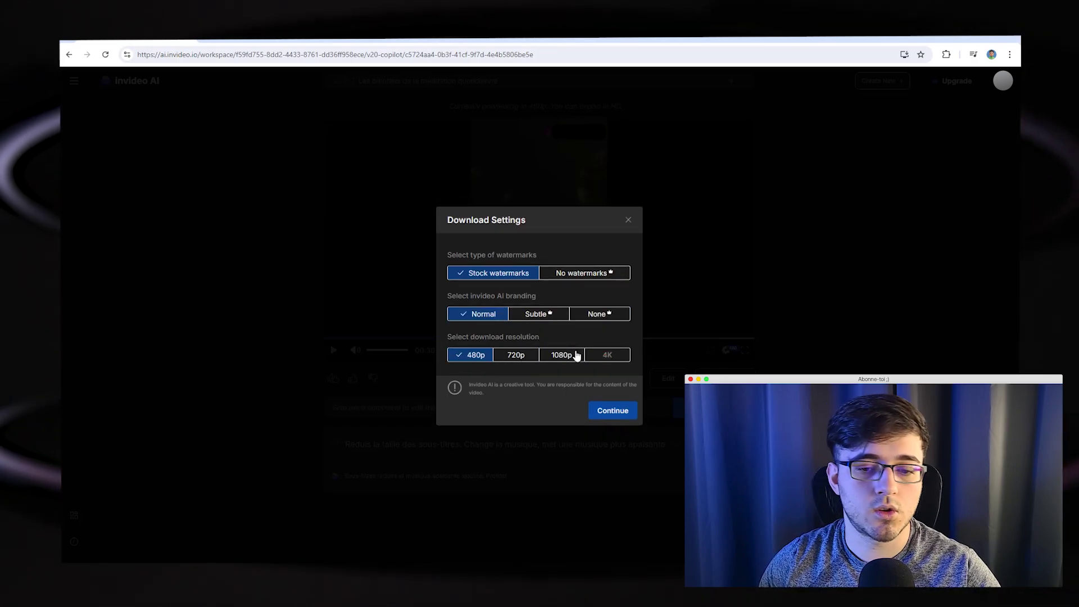
{"action": "left_click", "coordinate": [576, 355]}
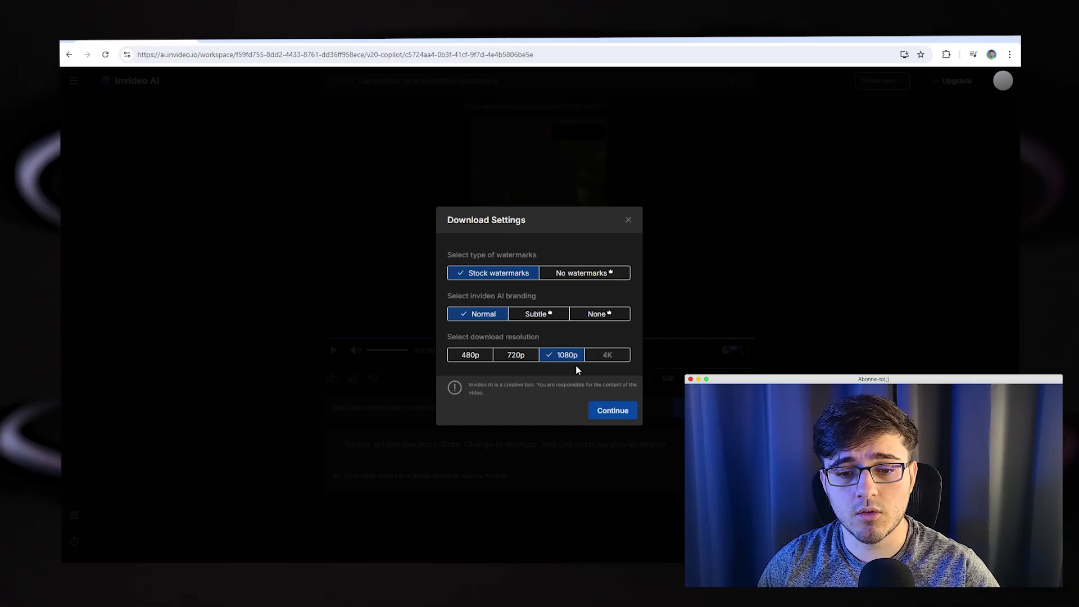
{"action": "left_click", "coordinate": [628, 413]}
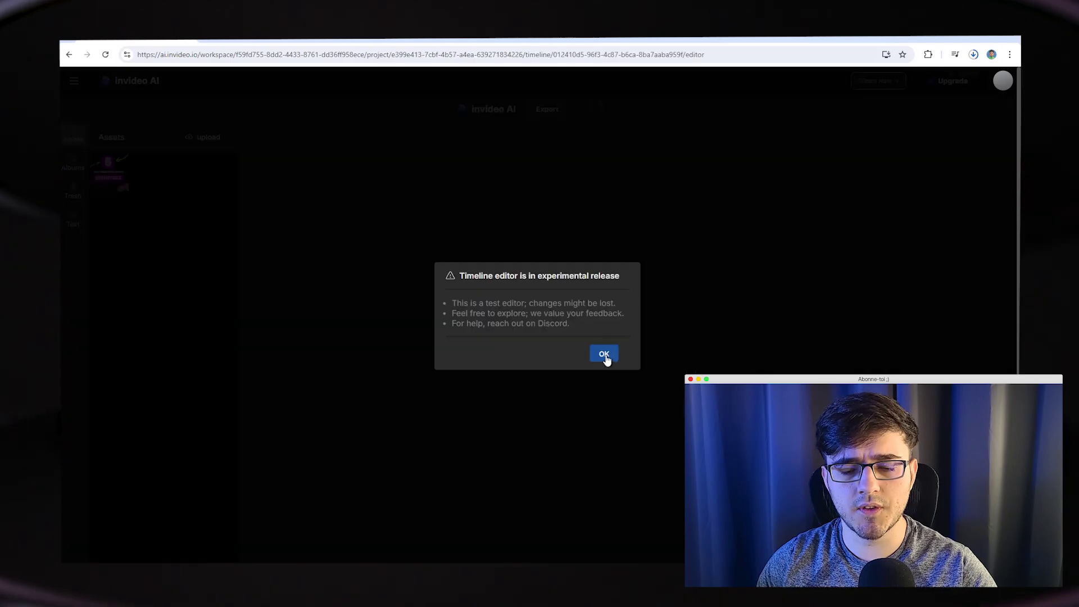
- Dismiss the experimental timeline editor notice and show the Main timeline with the project assets
{"action": "left_click", "coordinate": [604, 355]}
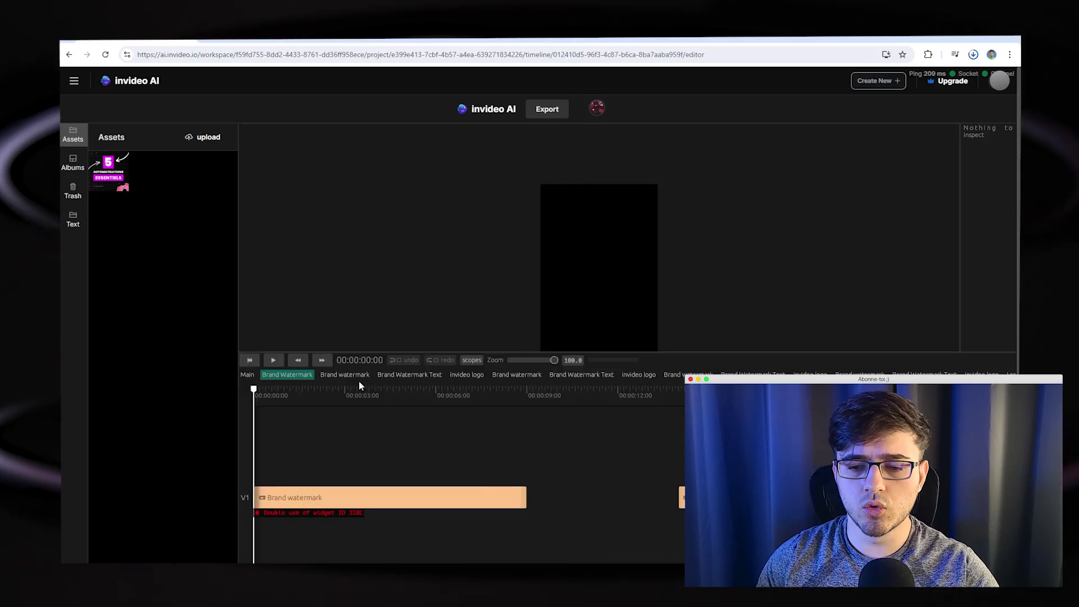
{"action": "left_click", "coordinate": [245, 377]}
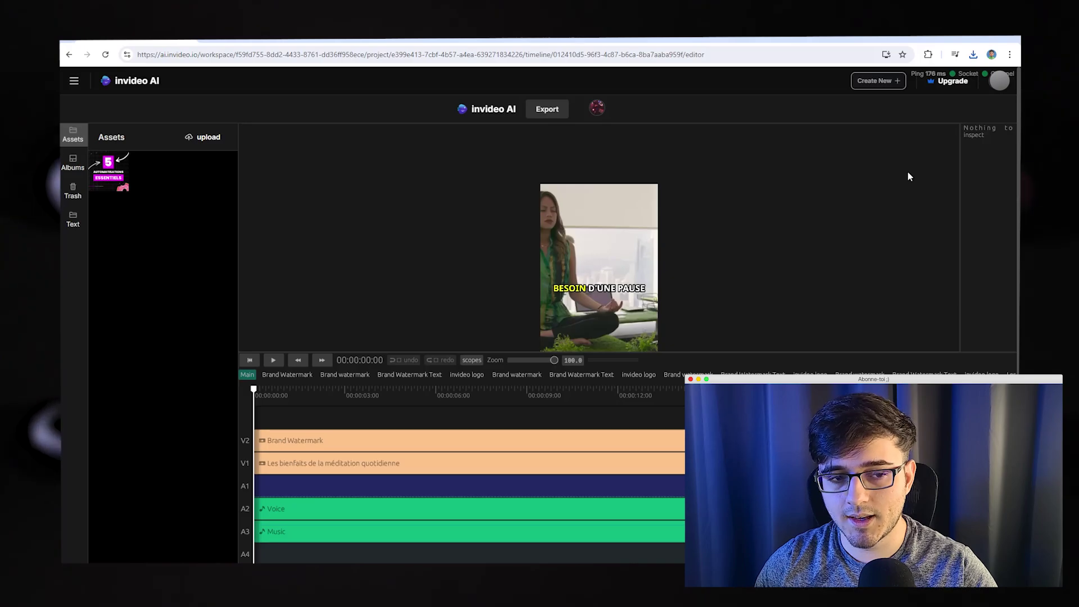
{"action": "left_click", "coordinate": [78, 139]}
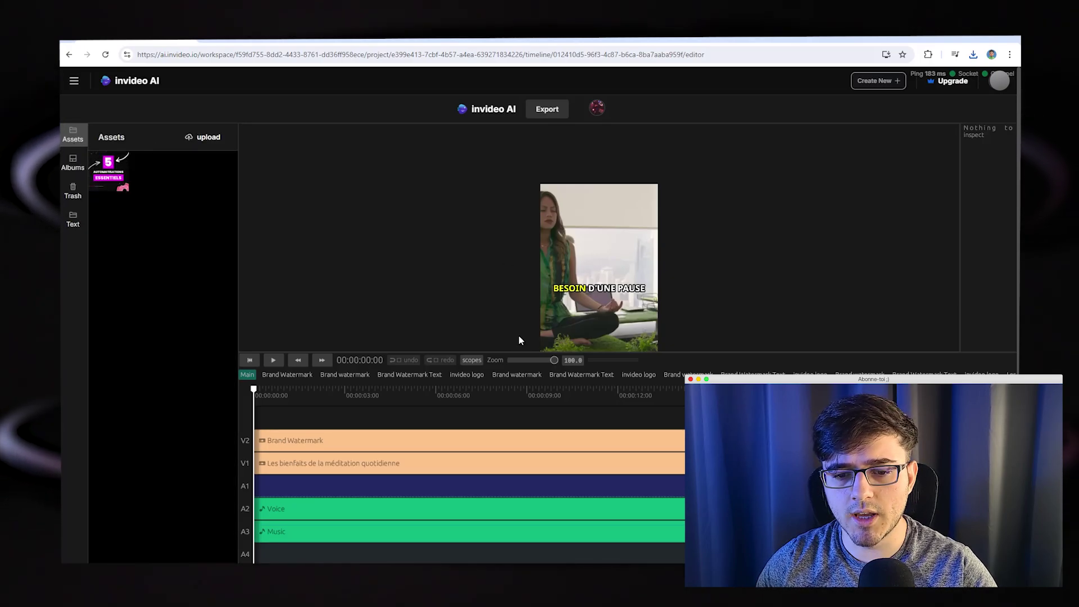
- Select the meditation clip in the preview, widen its properties area and look through the available clip settings
{"action": "left_click", "coordinate": [598, 259]}
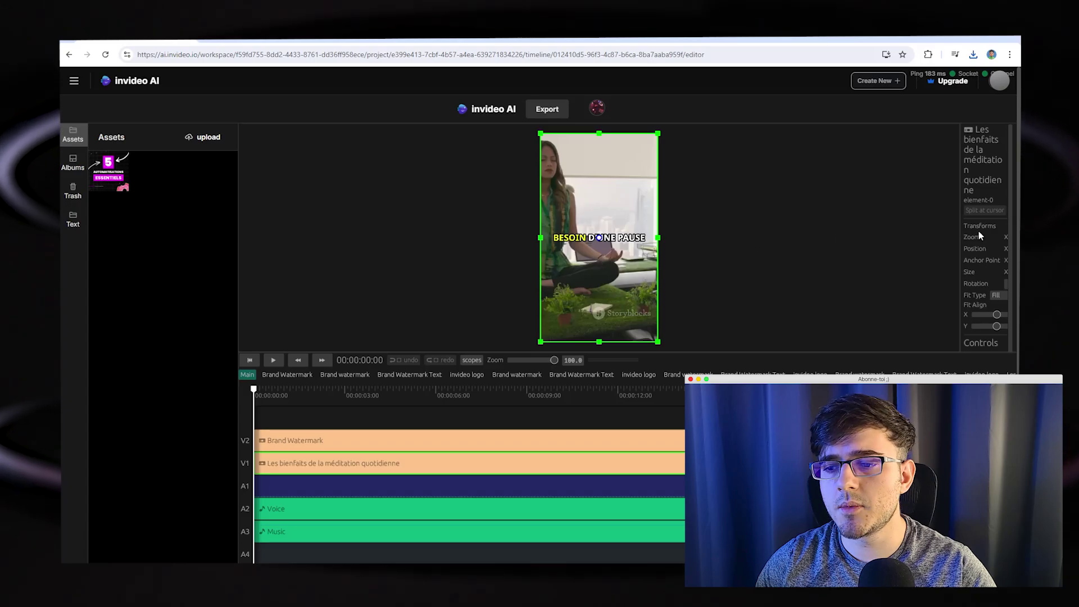
{"action": "left_click_drag", "start_coordinate": [960, 236], "coordinate": [821, 237]}
{"action": "scroll", "coordinate": [967, 261], "scroll_direction": "down", "scroll_amount": 5}
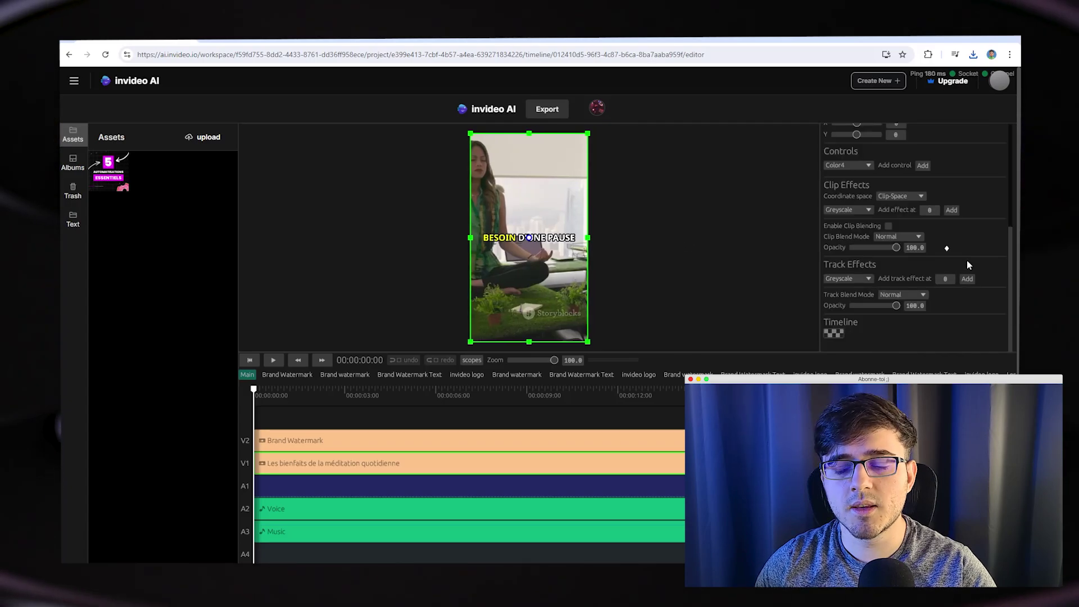
{"action": "scroll", "coordinate": [952, 331], "scroll_direction": "up", "scroll_amount": 5}
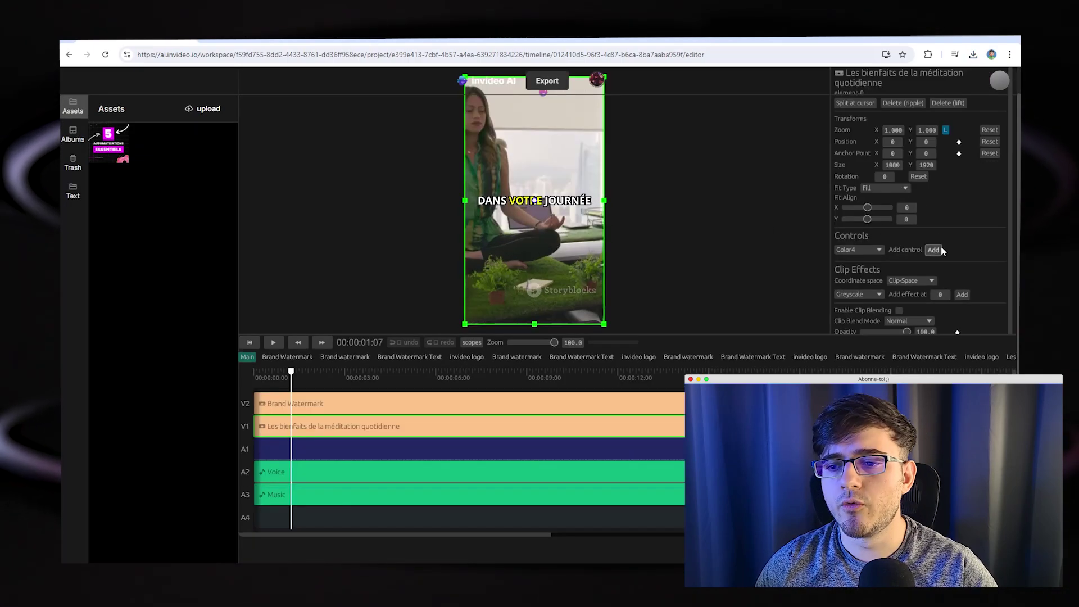
- Choose Bokeh as the clip effect and Average as the clip blend mode, and open the timeline colour picker
{"action": "scroll", "coordinate": [897, 257], "scroll_direction": "down", "scroll_amount": 1}
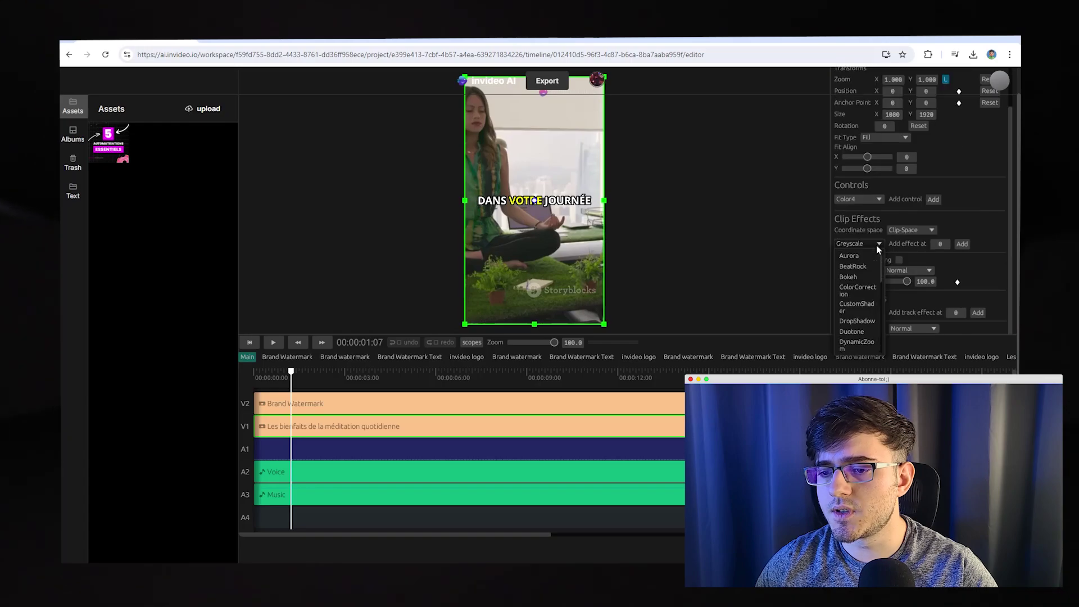
{"action": "left_click", "coordinate": [862, 280]}
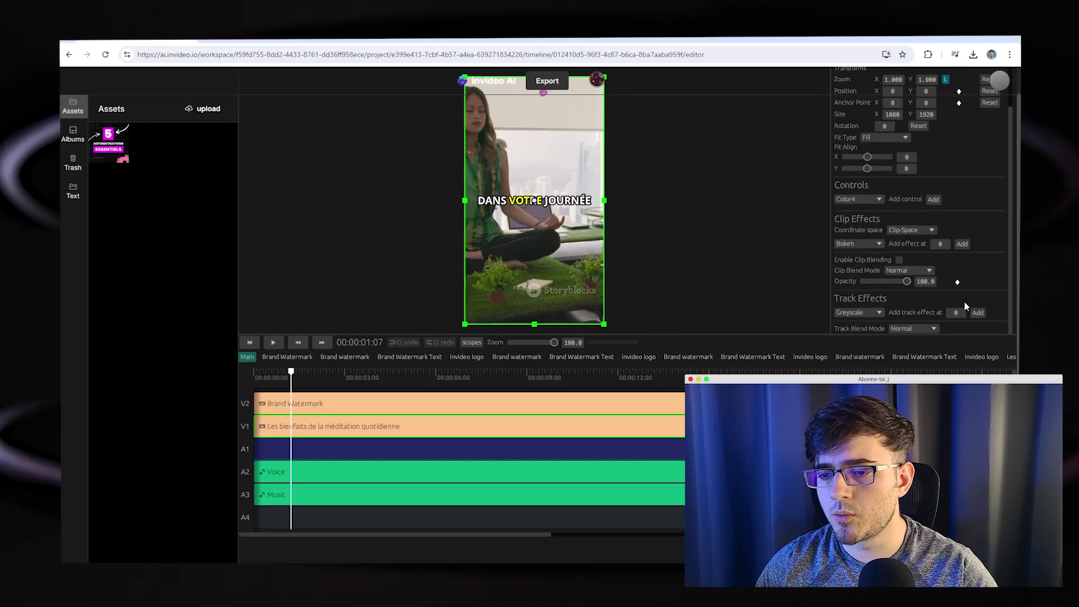
{"action": "scroll", "coordinate": [963, 301], "scroll_direction": "down", "scroll_amount": 2}
{"action": "left_click_drag", "start_coordinate": [903, 191], "coordinate": [926, 195]}
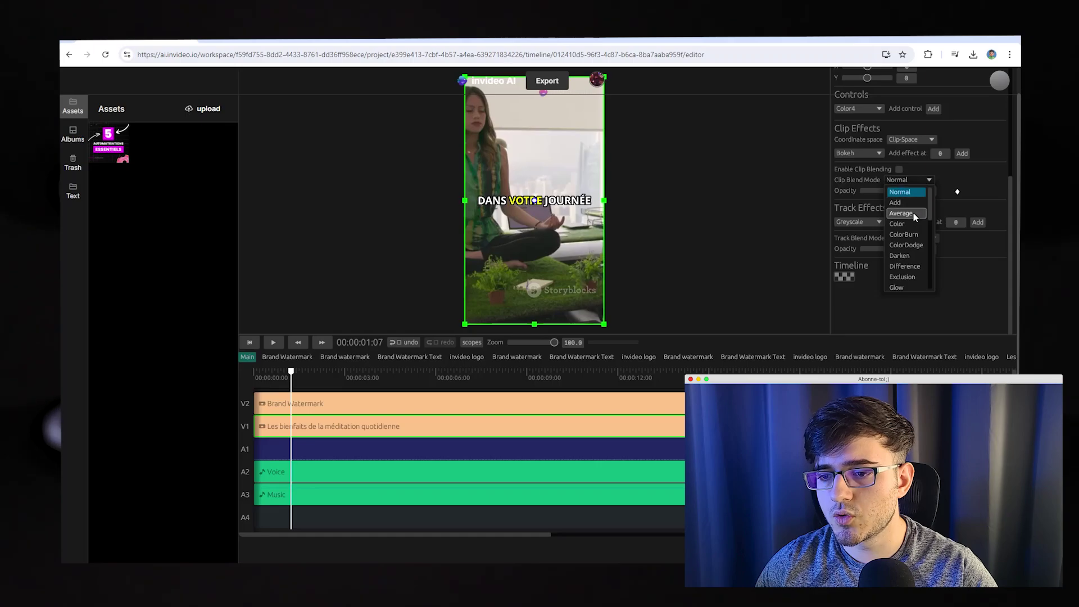
{"action": "left_click", "coordinate": [852, 277]}
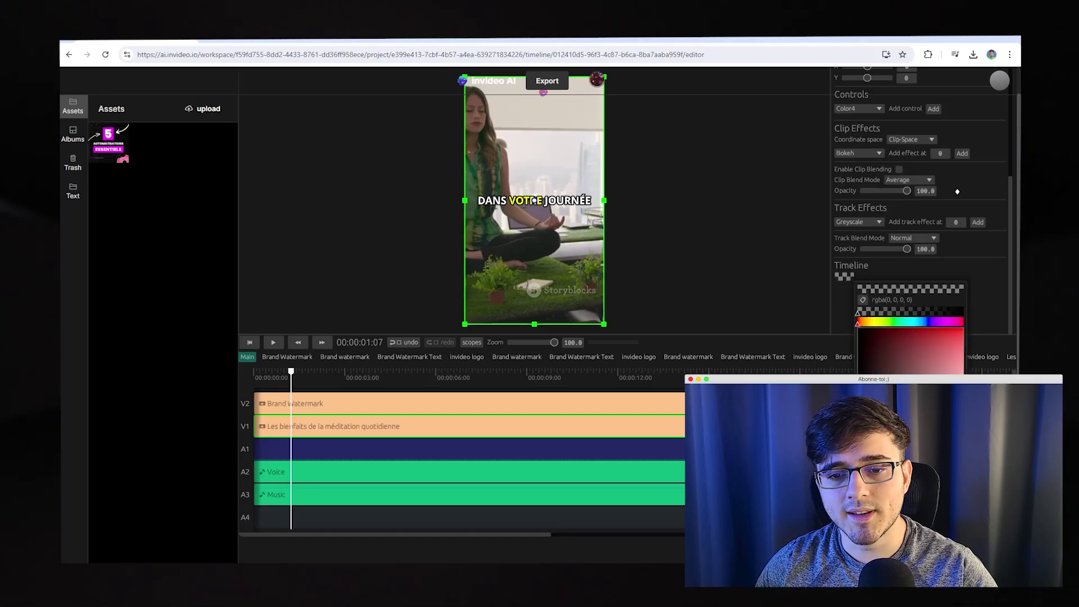
- Pick a shade for the timeline colour in the open colour picker
{"action": "left_click", "coordinate": [920, 350]}
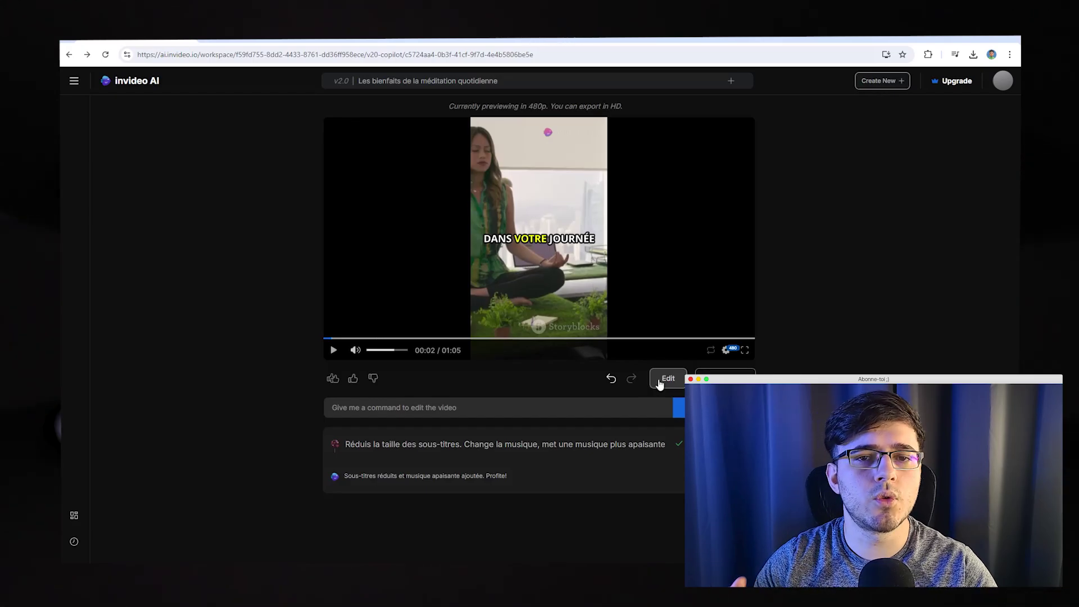
- Replace the first Chapter 1 clip of the meditation video with the "5 automatisations essentiels" image from the uploaded media
{"action": "left_click", "coordinate": [660, 381]}
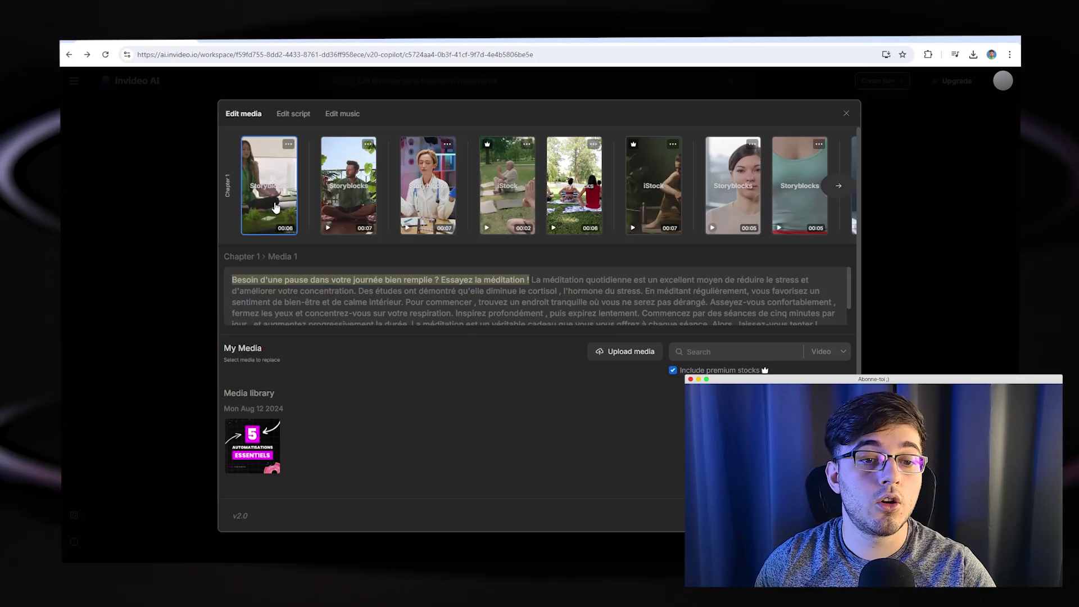
{"action": "left_click", "coordinate": [839, 185]}
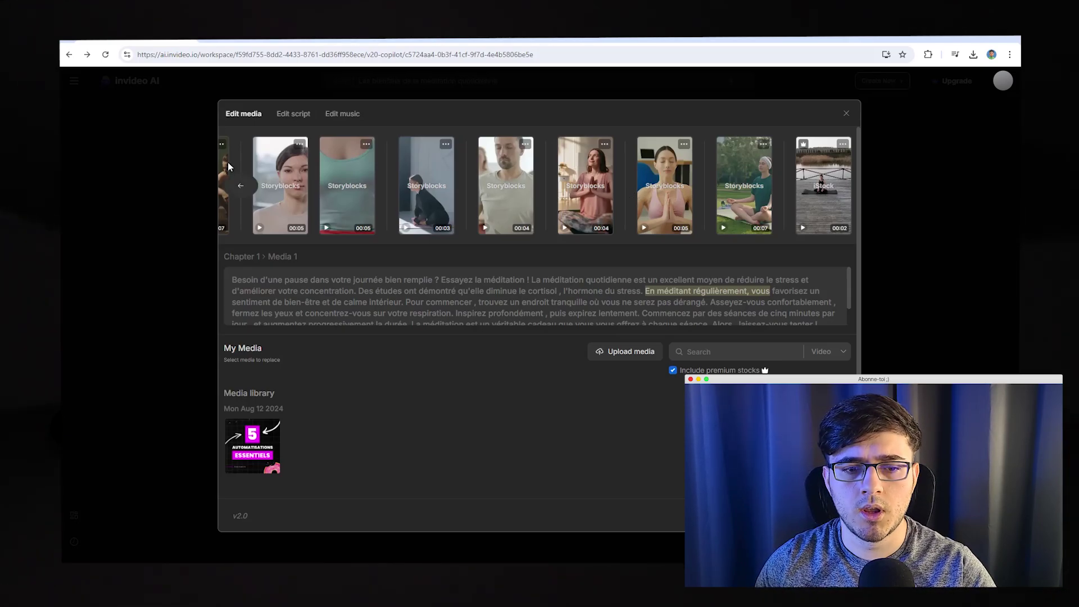
{"action": "left_click", "coordinate": [239, 182]}
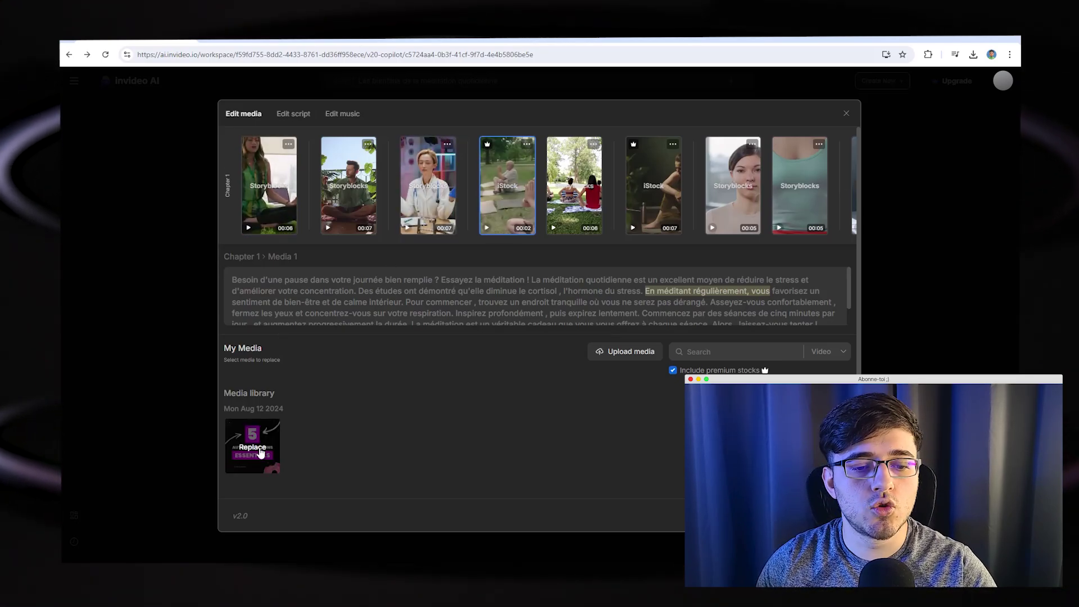
{"action": "left_click", "coordinate": [260, 450]}
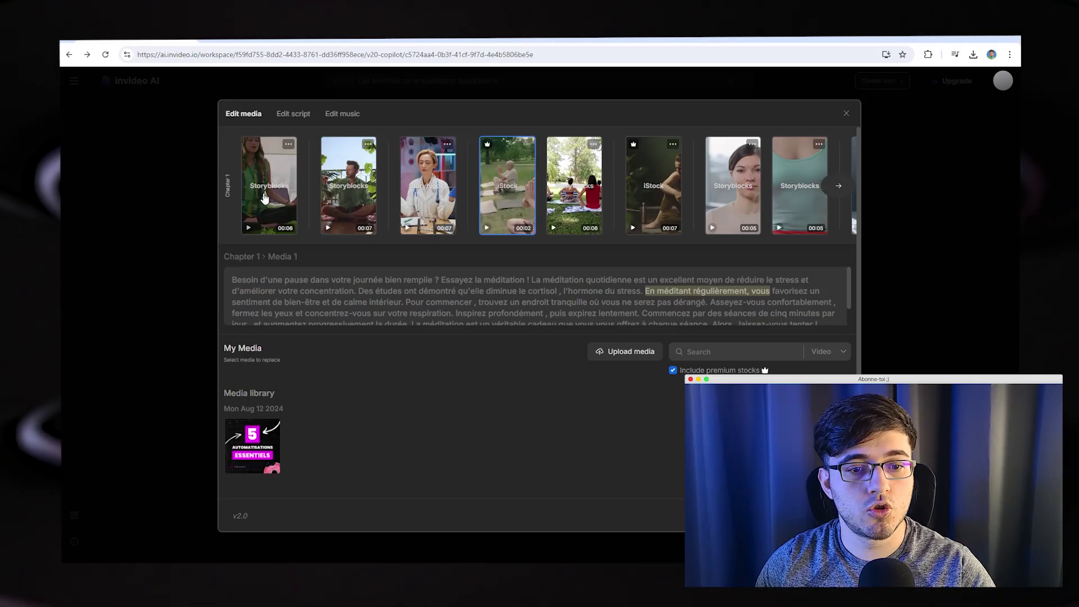
{"action": "left_click", "coordinate": [265, 198]}
{"action": "left_click", "coordinate": [252, 447]}
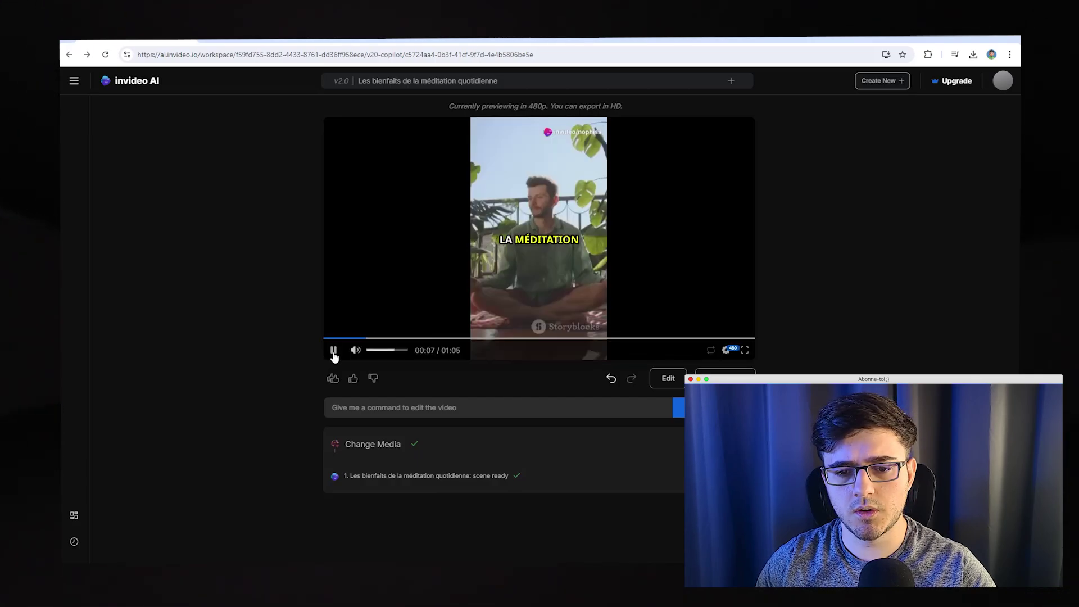
{"action": "left_click", "coordinate": [668, 377]}
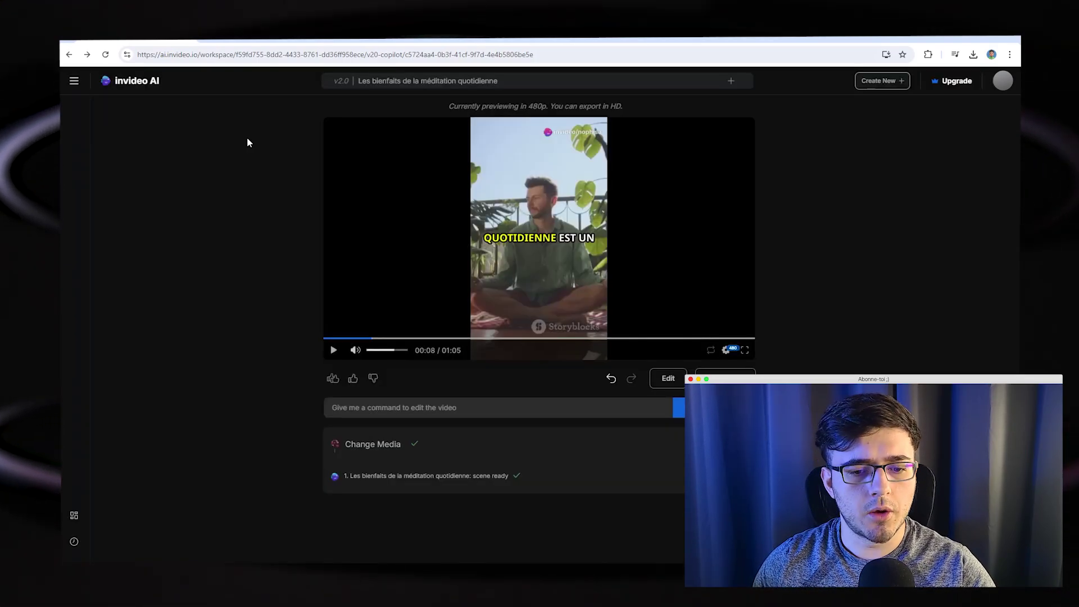
- Create a new album named Méditation in the Media Library
{"action": "left_click", "coordinate": [80, 85]}
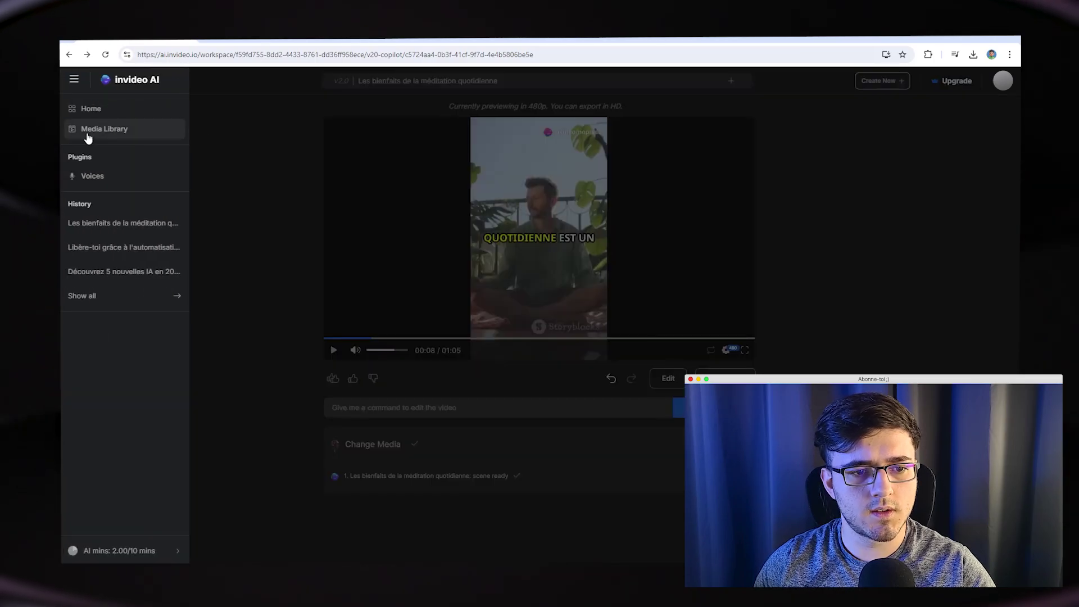
{"action": "left_click", "coordinate": [88, 134]}
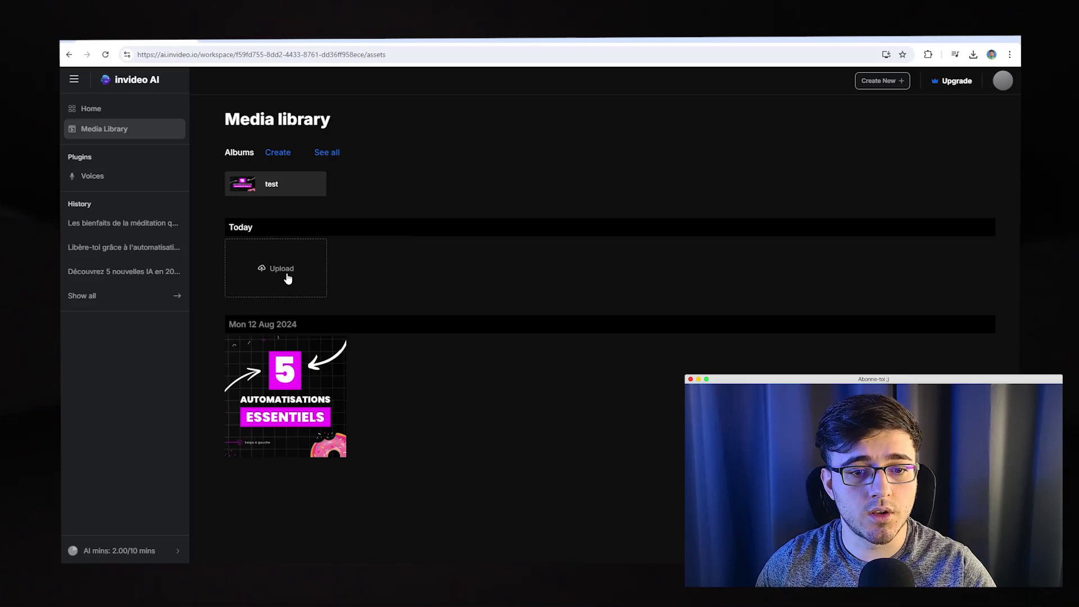
{"action": "left_click", "coordinate": [278, 153]}
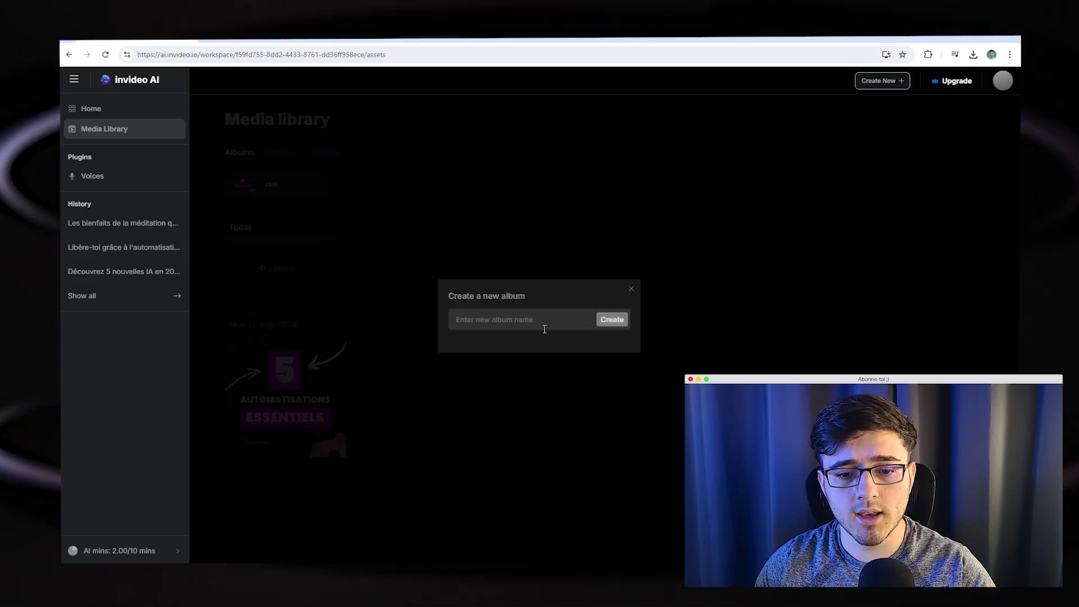
{"action": "left_click", "coordinate": [429, 286]}
{"action": "left_click", "coordinate": [274, 154]}
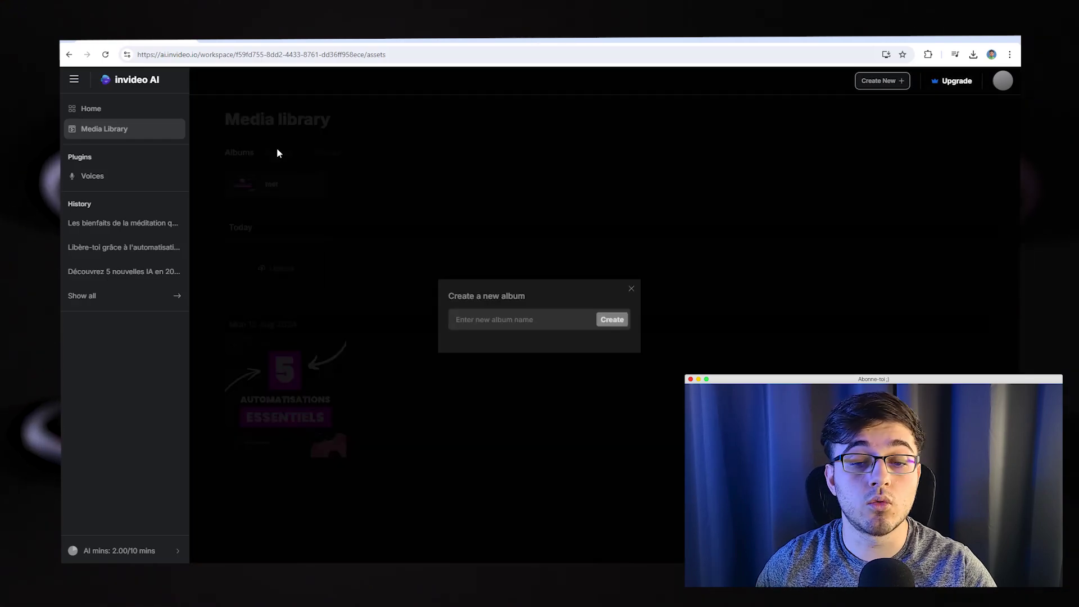
{"action": "left_click", "coordinate": [483, 320]}
{"action": "type", "text": "M"}
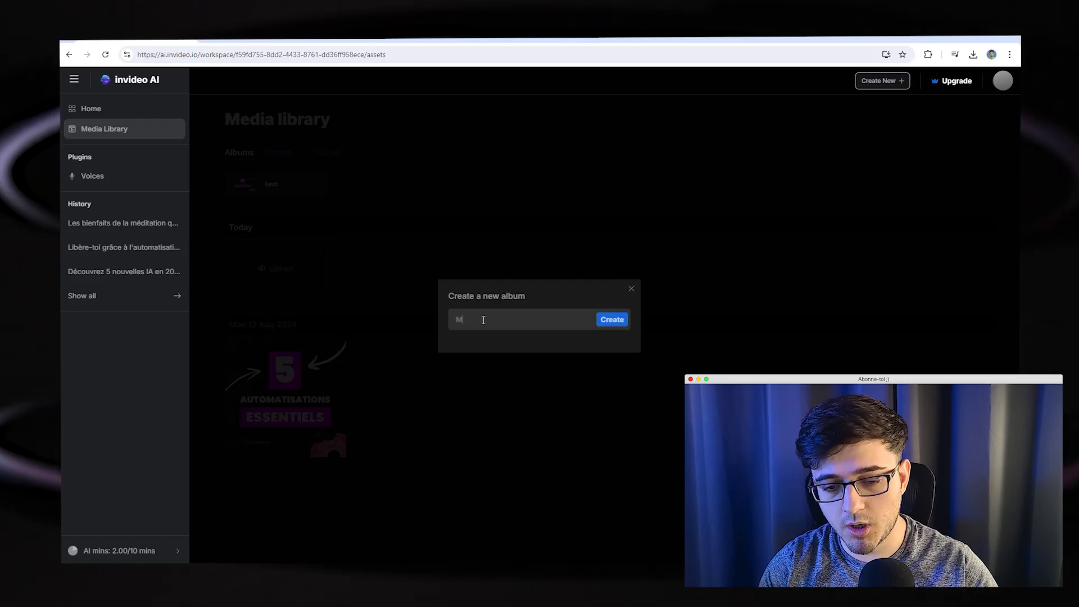
{"action": "type", "text": "éditation"}
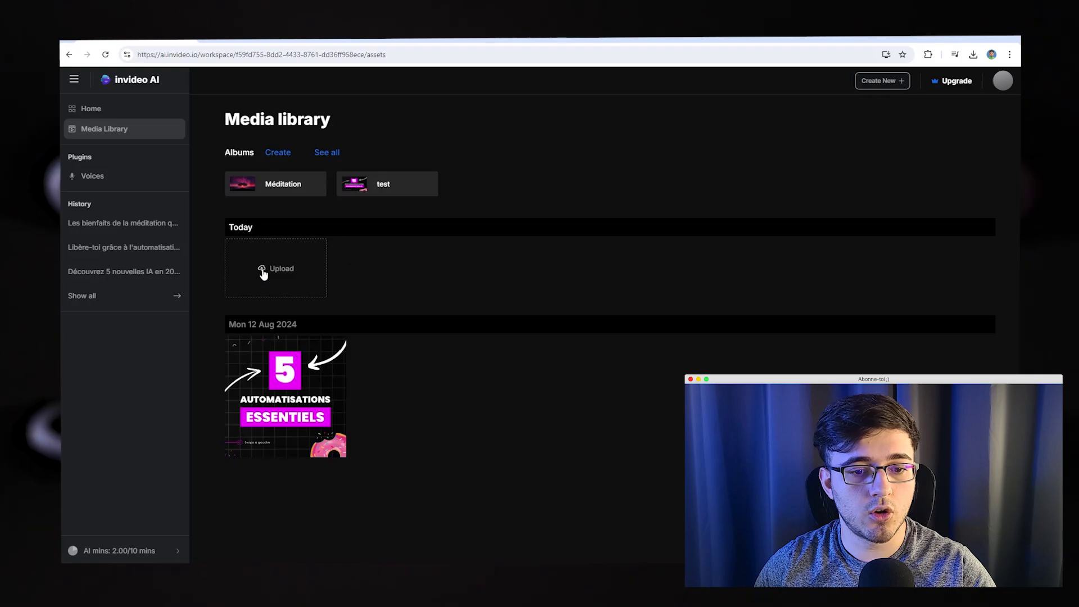
- View the contents of the Méditation album and return to the Media Library overview
{"action": "left_click", "coordinate": [262, 184]}
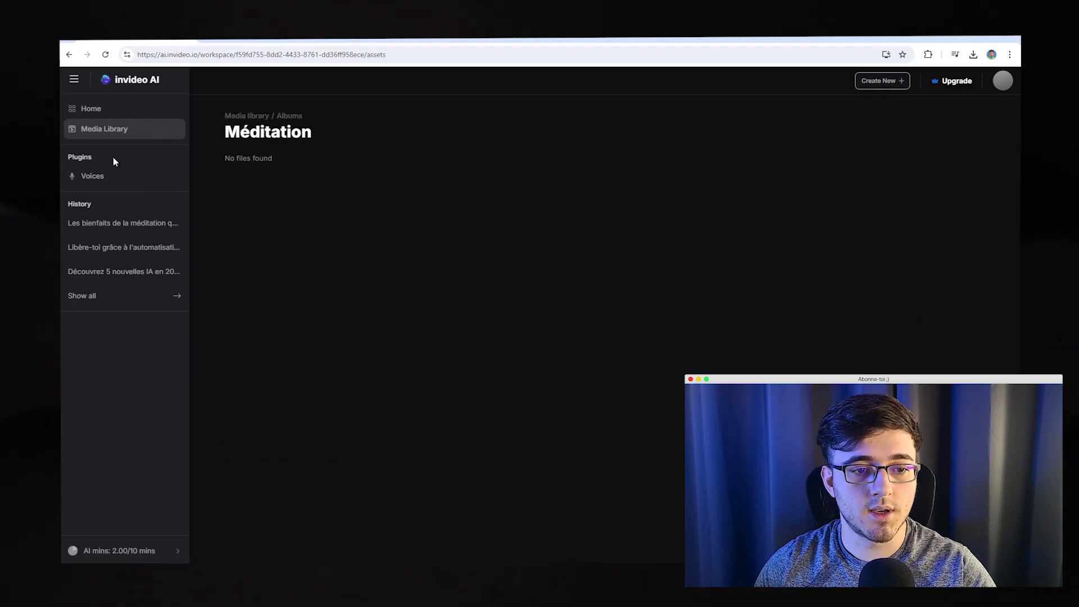
{"action": "left_click", "coordinate": [111, 129]}
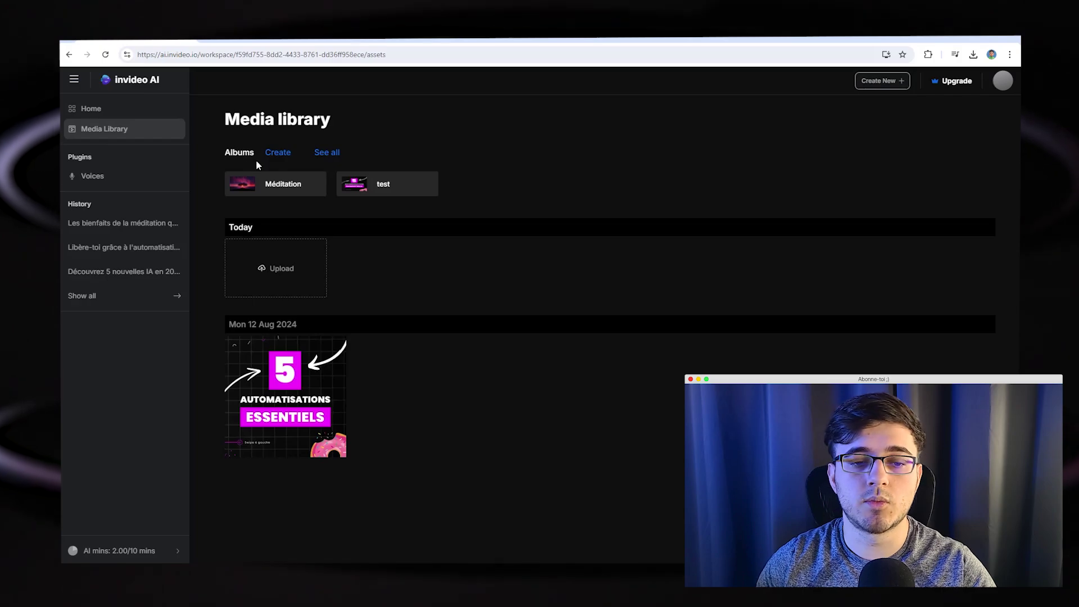